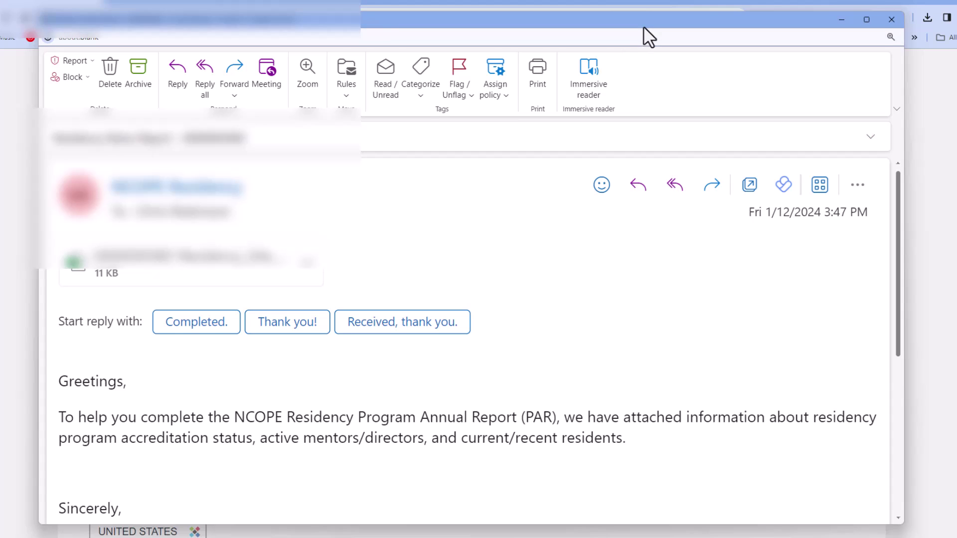
- Enlarge the Outlook message window and preview the attached Residency Site Status Report spreadsheet
{"action": "left_click_drag", "start_coordinate": [857, 511], "coordinate": [945, 530]}
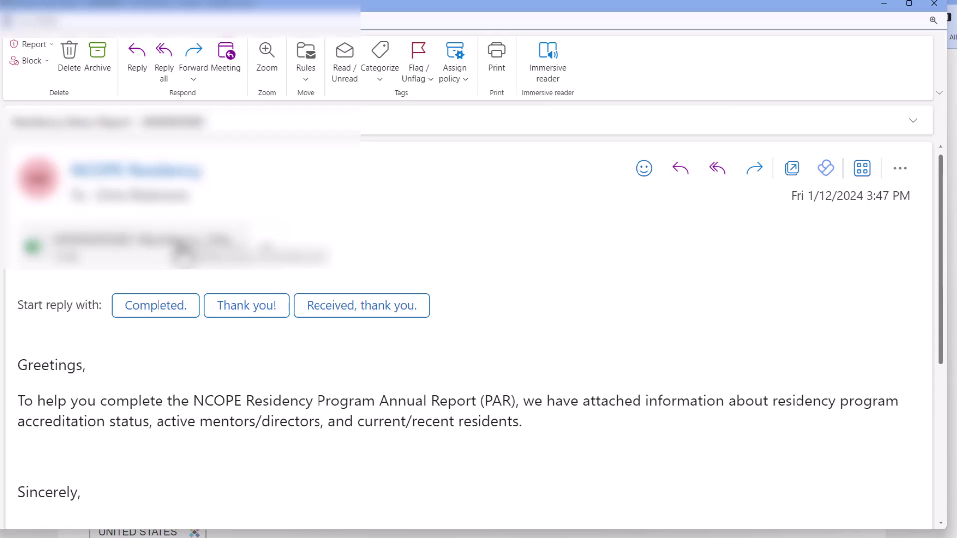
{"action": "left_click", "coordinate": [182, 247]}
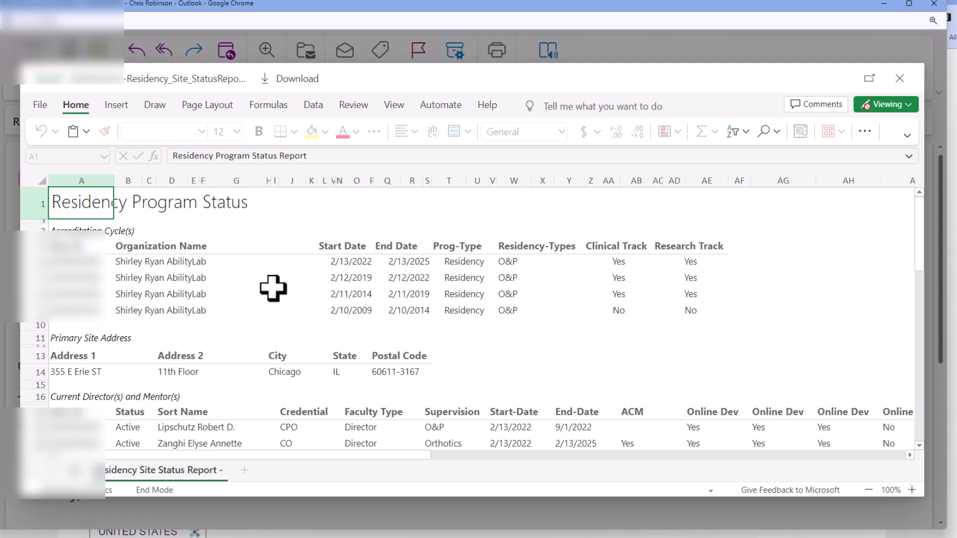
- Scroll the status report past the directors and mentors list to the active residents table
{"action": "scroll", "coordinate": [272, 289], "scroll_direction": "down", "scroll_amount": 4}
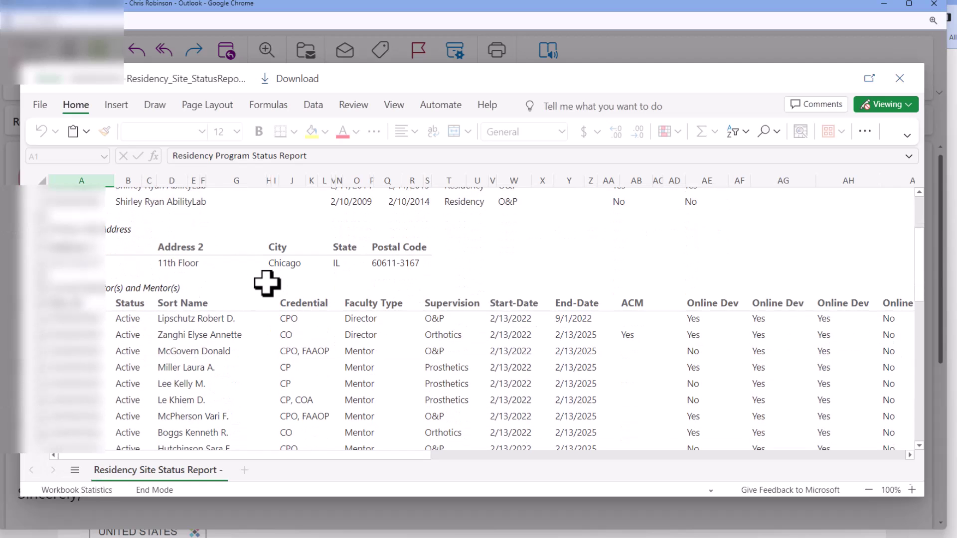
{"action": "scroll", "coordinate": [198, 289], "scroll_direction": "down", "scroll_amount": 2}
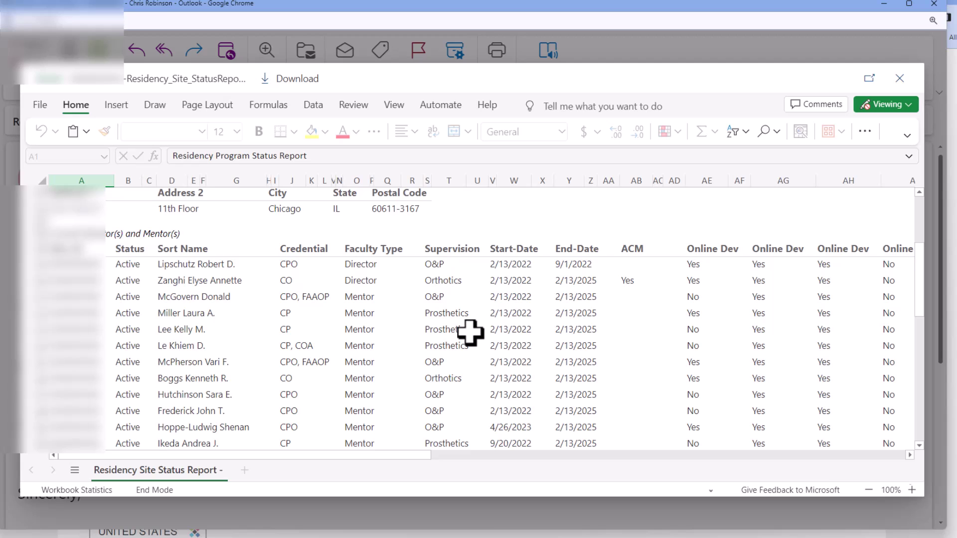
{"action": "scroll", "coordinate": [470, 332], "scroll_direction": "down", "scroll_amount": 5}
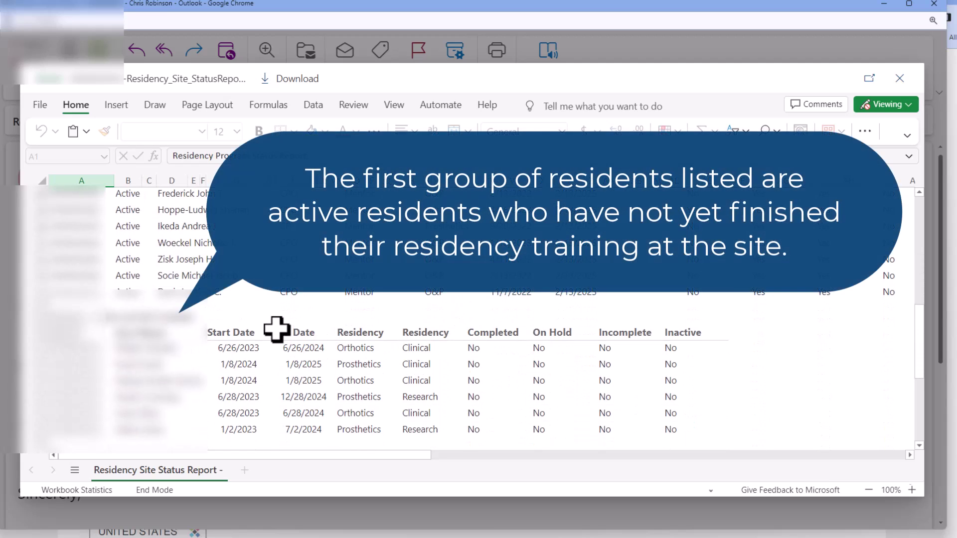
{"action": "scroll", "coordinate": [277, 329], "scroll_direction": "down", "scroll_amount": 1}
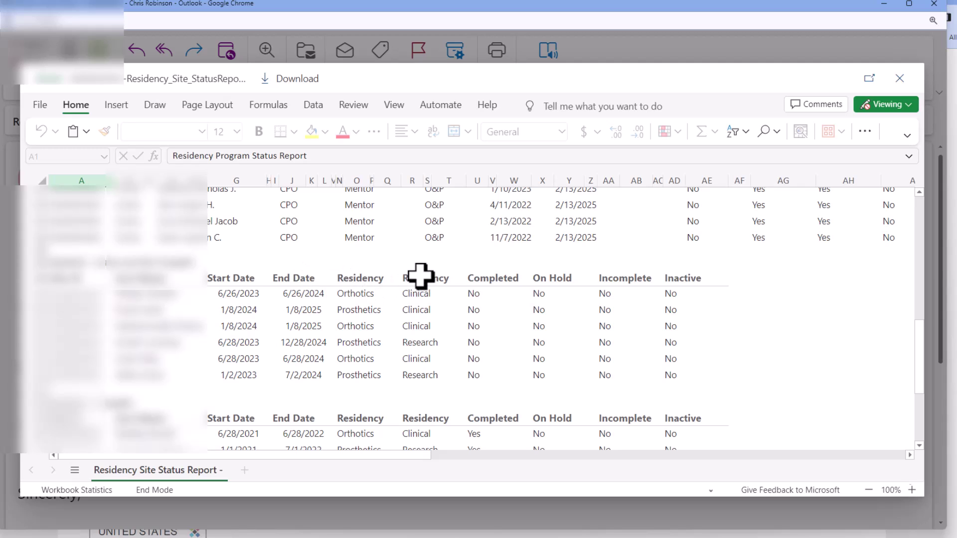
{"action": "scroll", "coordinate": [278, 305], "scroll_direction": "down", "scroll_amount": 2}
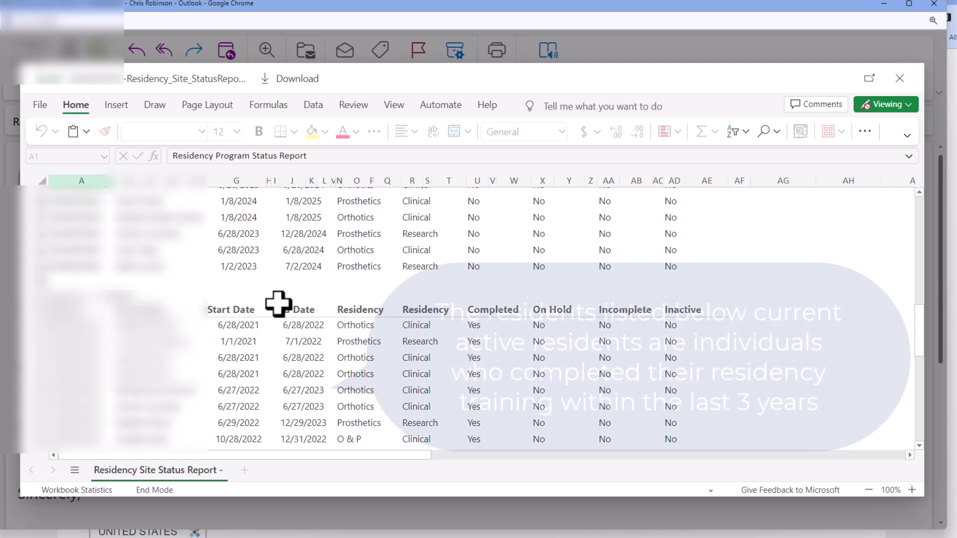
{"action": "scroll", "coordinate": [278, 304], "scroll_direction": "down", "scroll_amount": 1}
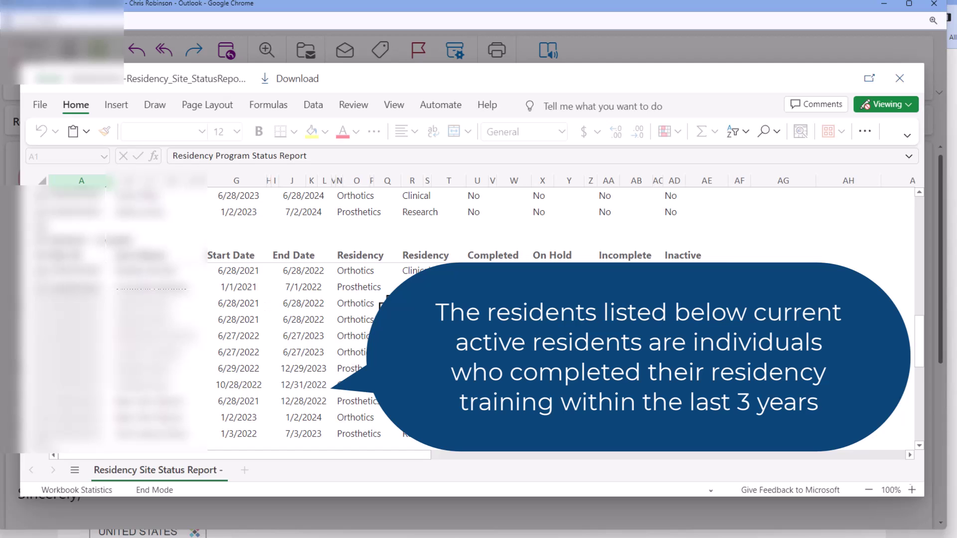
{"action": "scroll", "coordinate": [382, 304], "scroll_direction": "down", "scroll_amount": 1}
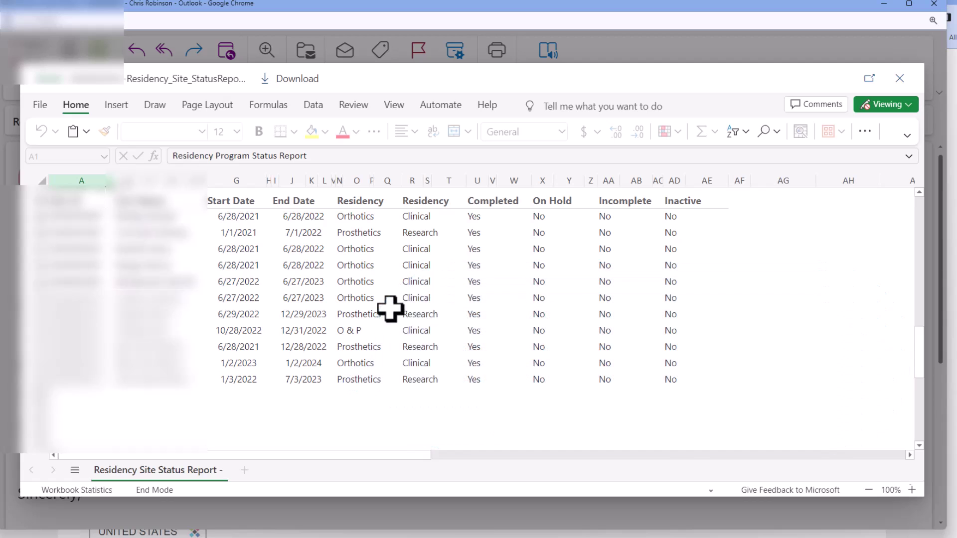
{"action": "scroll", "coordinate": [434, 302], "scroll_direction": "up", "scroll_amount": 1}
{"action": "scroll", "coordinate": [434, 302], "scroll_direction": "up", "scroll_amount": 1}
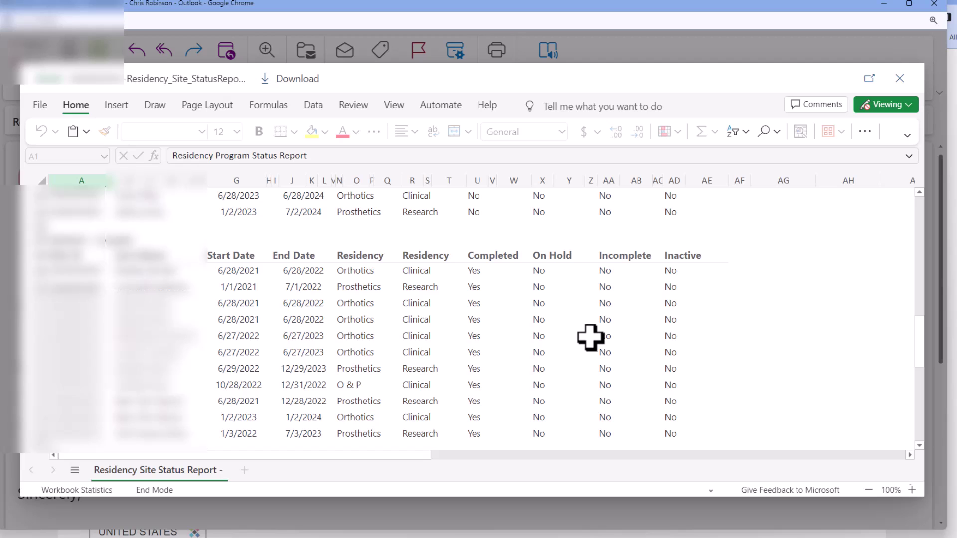
{"action": "scroll", "coordinate": [588, 339], "scroll_direction": "up", "scroll_amount": 3}
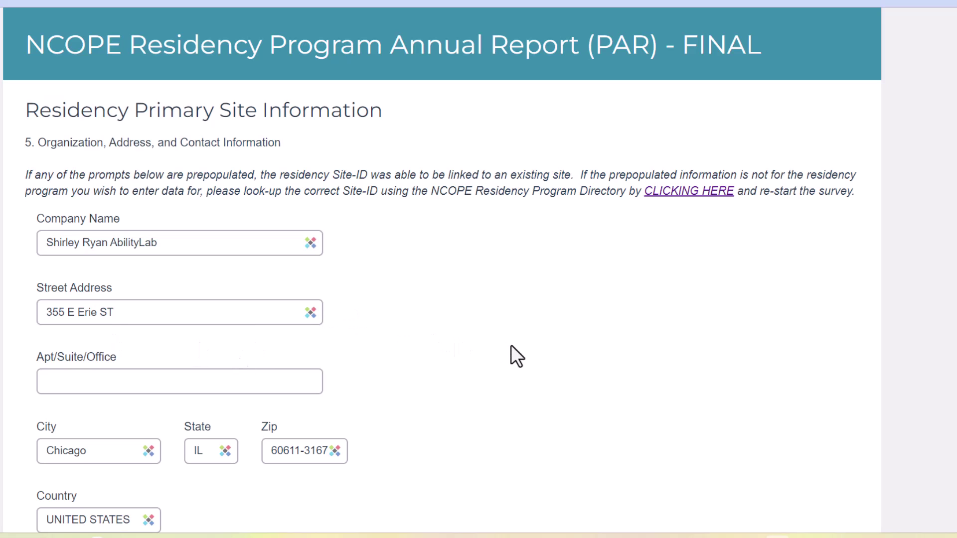
- Expand the abbreviated 'ST' to 'Street' in the street address and enter the suite number
{"action": "left_click", "coordinate": [191, 316]}
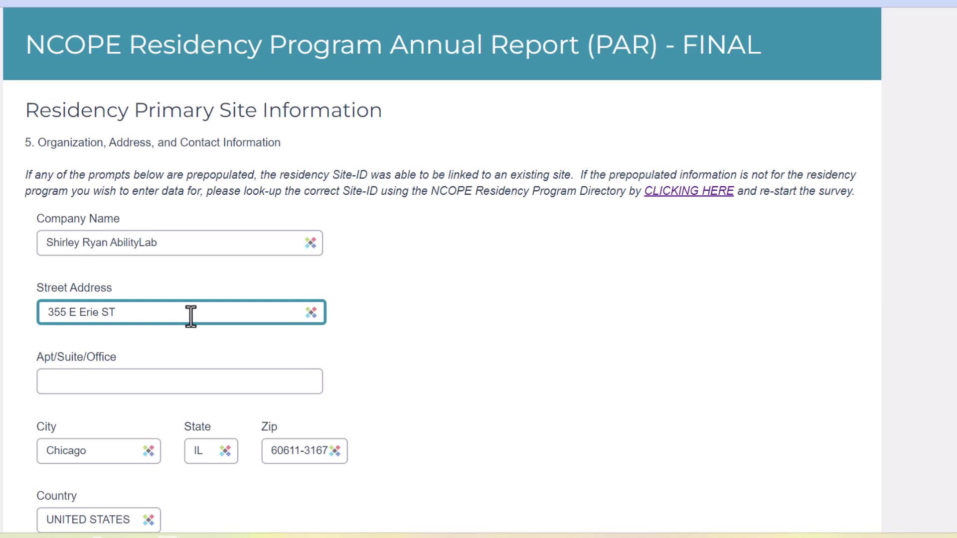
{"action": "key", "text": "BackSpace"}
{"action": "key", "text": "BackSpace"}
{"action": "type", "text": "Street"}
{"action": "left_click", "coordinate": [163, 377]}
{"action": "type", "text": "11th"}
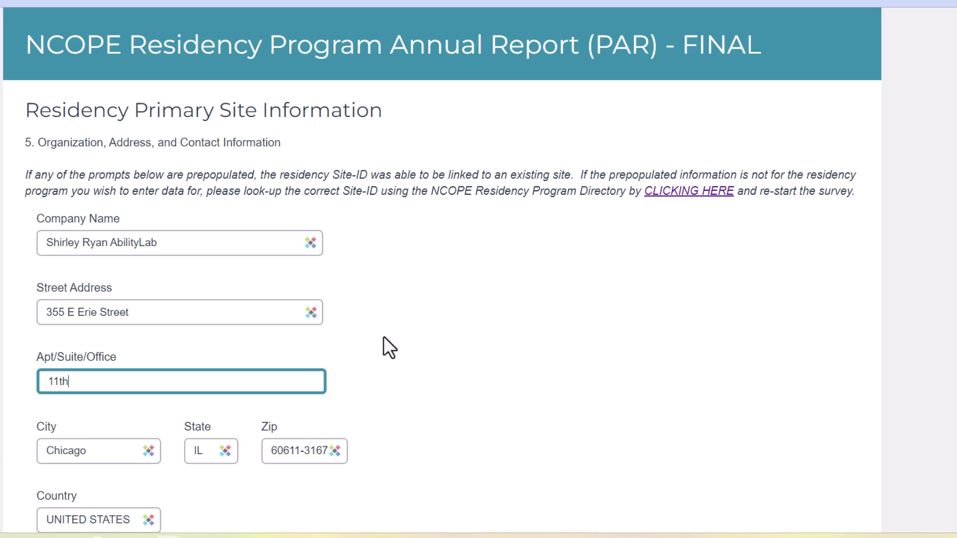
- Enter the site's phone number and submit the site information page
{"action": "scroll", "coordinate": [384, 337], "scroll_direction": "down", "scroll_amount": 5}
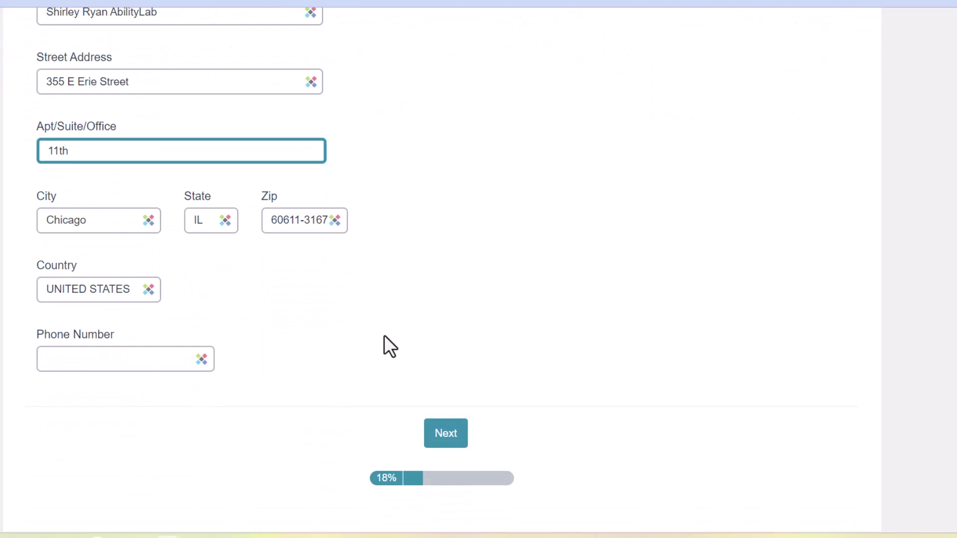
{"action": "left_click", "coordinate": [133, 362]}
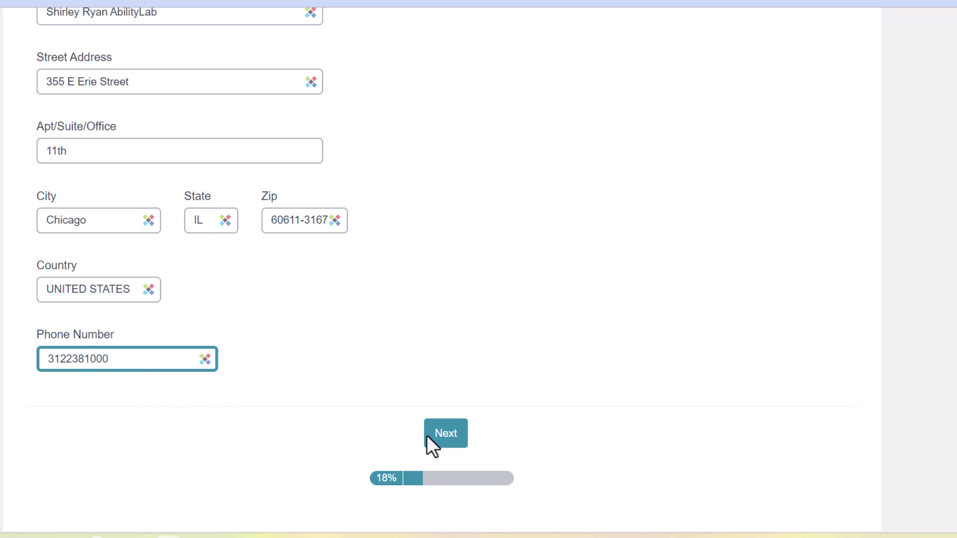
{"action": "left_click", "coordinate": [452, 441]}
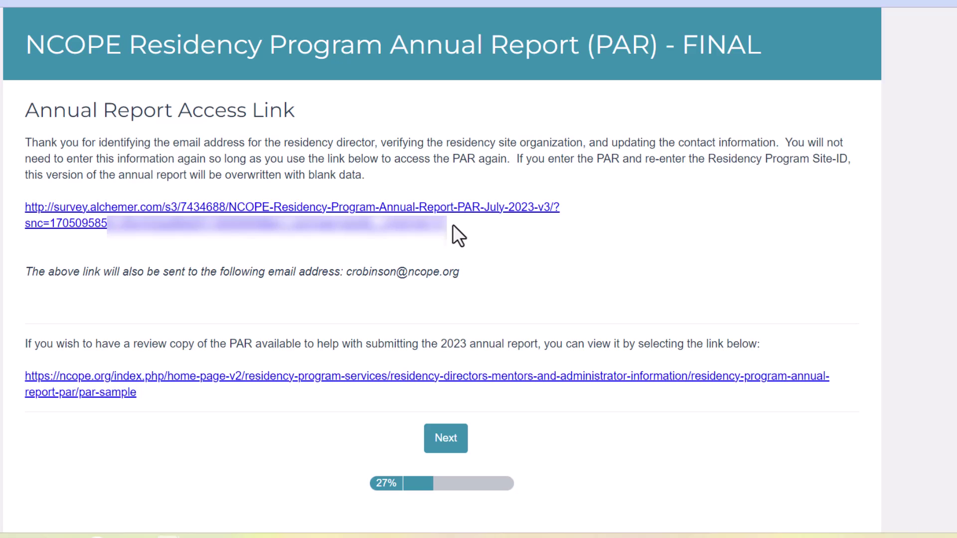
- Copy the annual report access link and continue to the Resident Application and Enrollment page
{"action": "left_click_drag", "start_coordinate": [453, 225], "coordinate": [74, 219]}
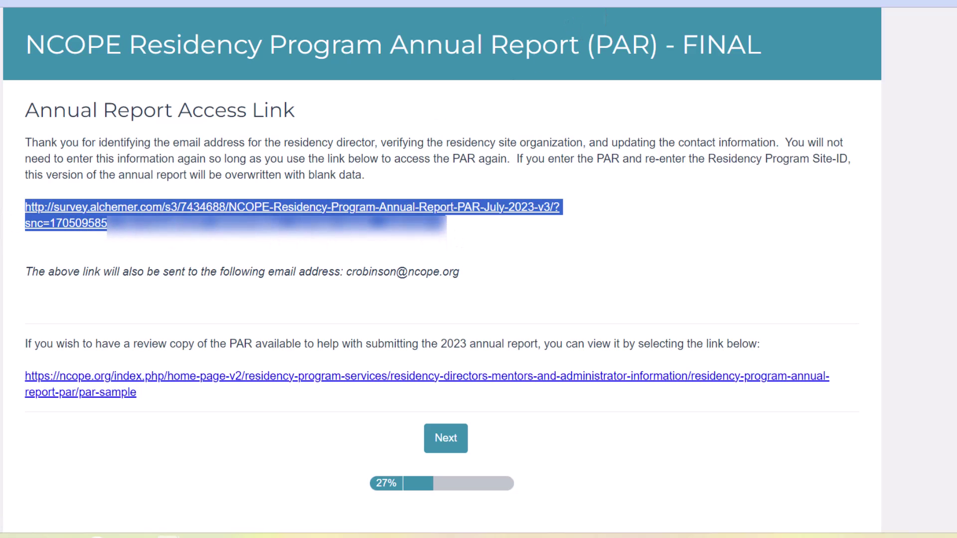
{"action": "left_click", "coordinate": [464, 241]}
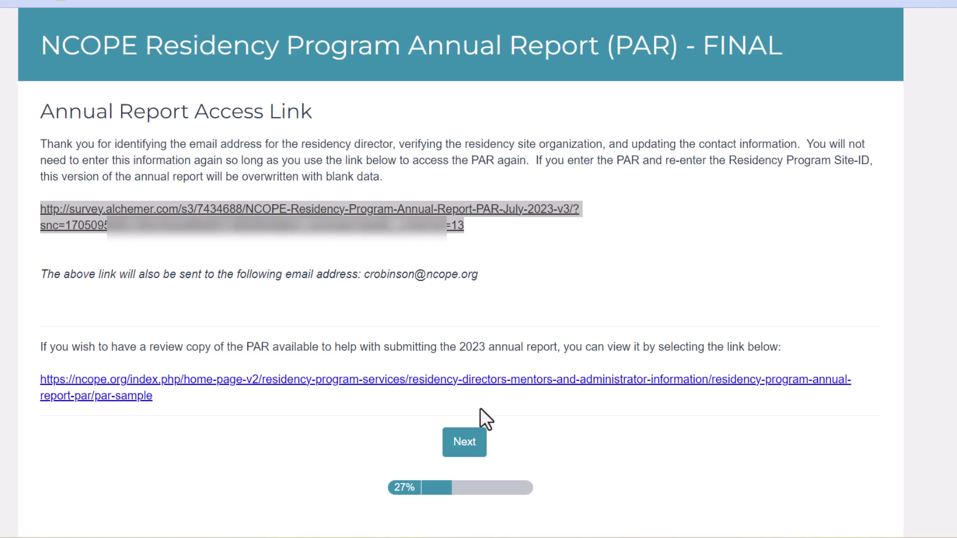
{"action": "left_click", "coordinate": [476, 456]}
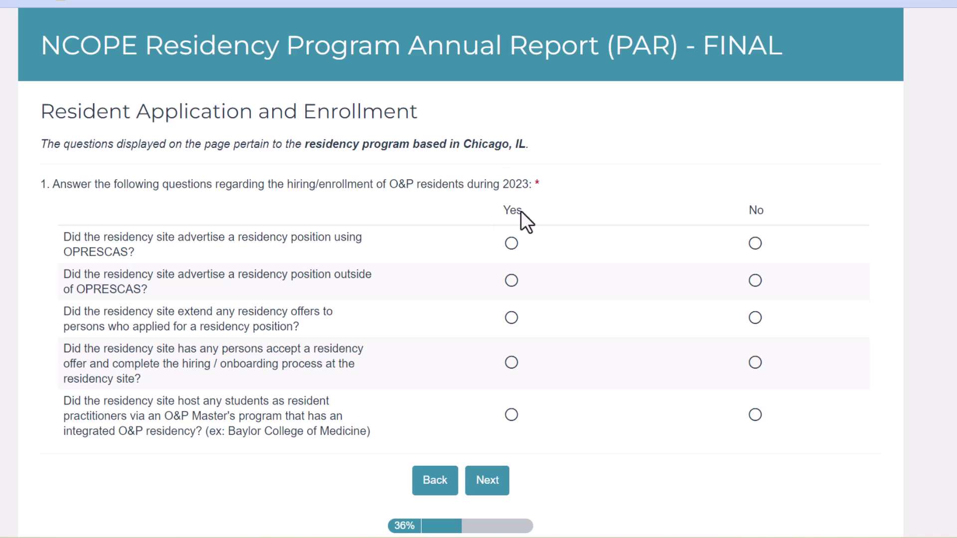
- Answer Yes to advertising residency positions both through OPRESCAS and outside OPRESCAS
{"action": "left_click", "coordinate": [512, 244]}
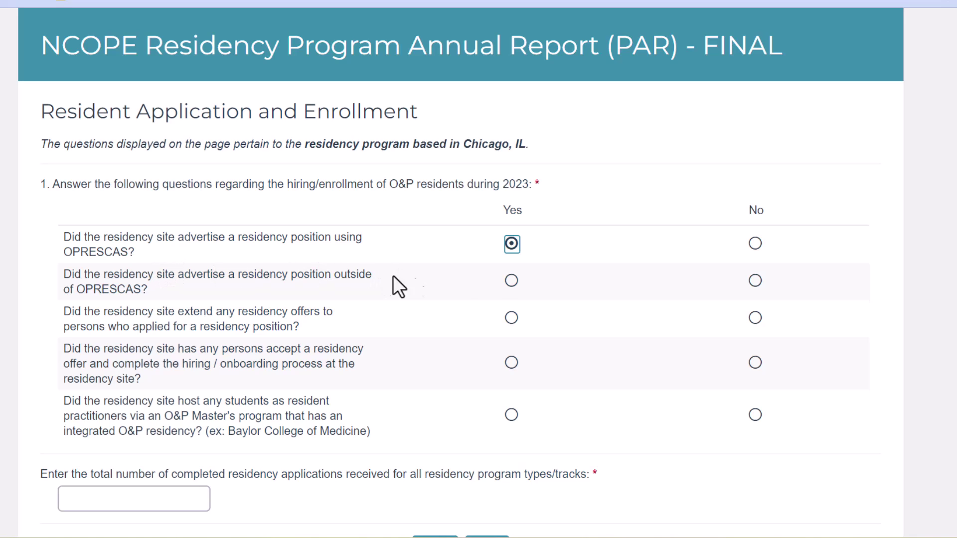
{"action": "left_click", "coordinate": [511, 281]}
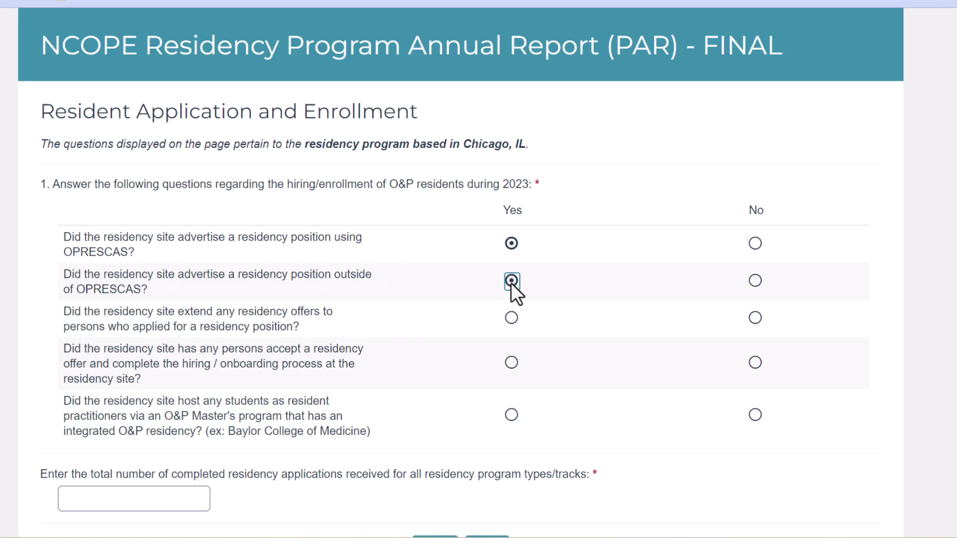
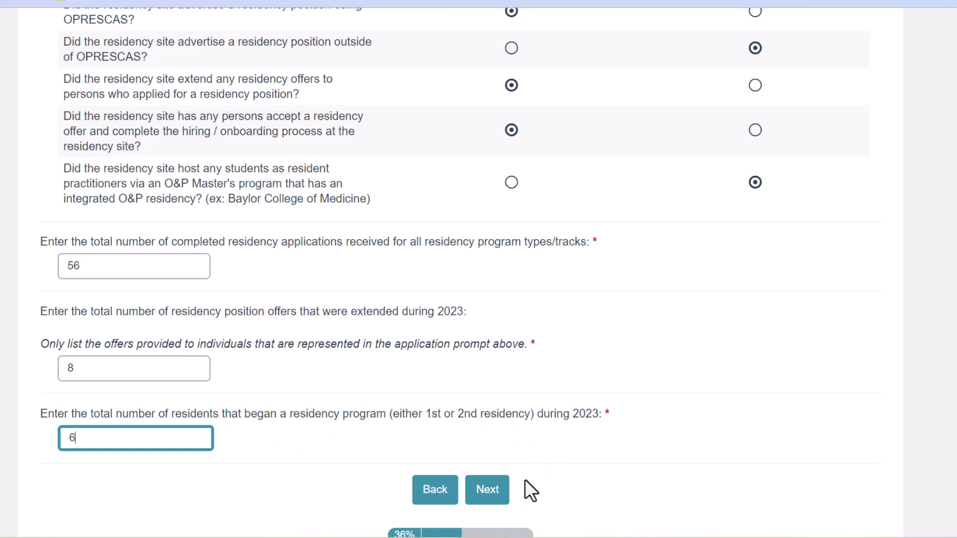
- Advance to Personnel and Outcomes; enter 10 mentors (question 5) and 12 active residents (question 6)
{"action": "left_click", "coordinate": [487, 490]}
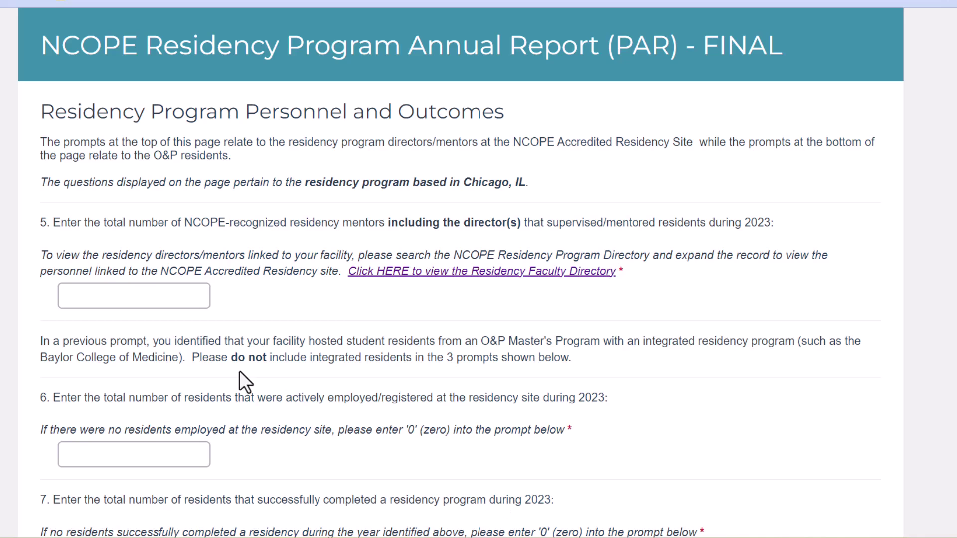
{"action": "left_click", "coordinate": [112, 289]}
{"action": "type", "text": "10"}
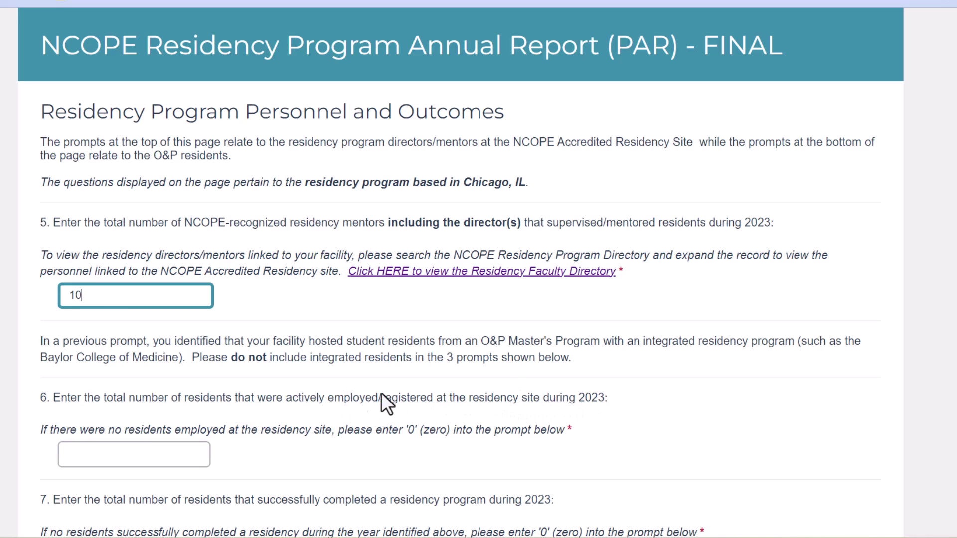
{"action": "left_click", "coordinate": [176, 454]}
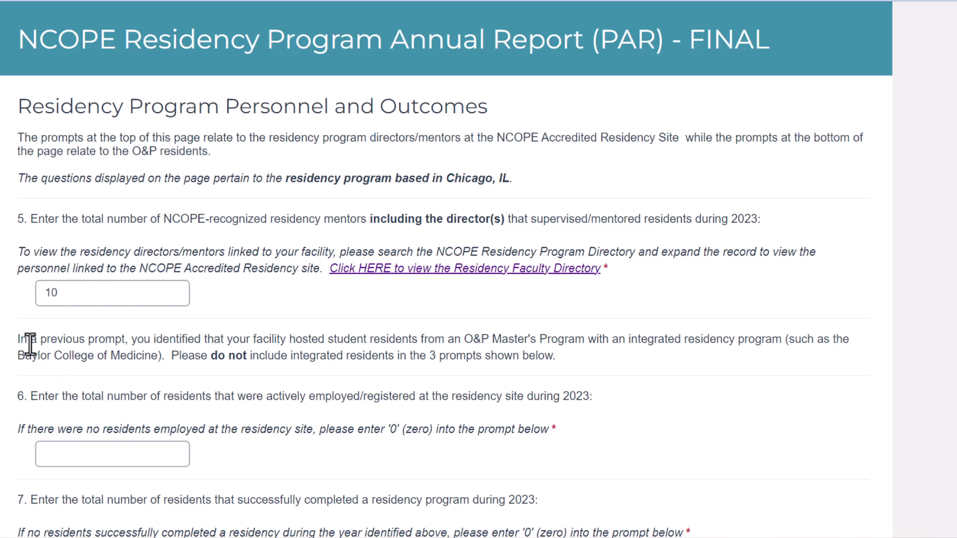
{"action": "left_click", "coordinate": [114, 450]}
{"action": "type", "text": "12"}
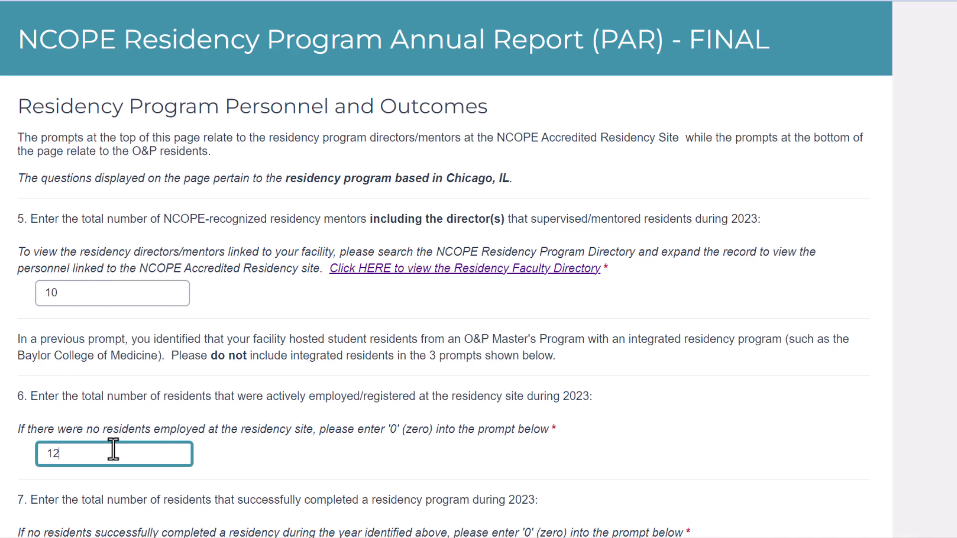
{"action": "scroll", "coordinate": [197, 349], "scroll_direction": "down", "scroll_amount": 1}
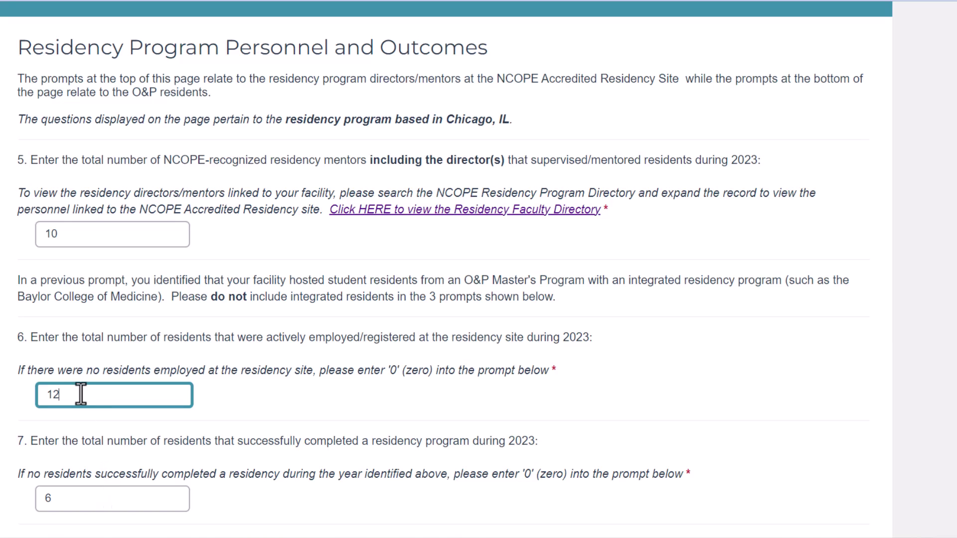
{"action": "scroll", "coordinate": [99, 391], "scroll_direction": "down", "scroll_amount": 1}
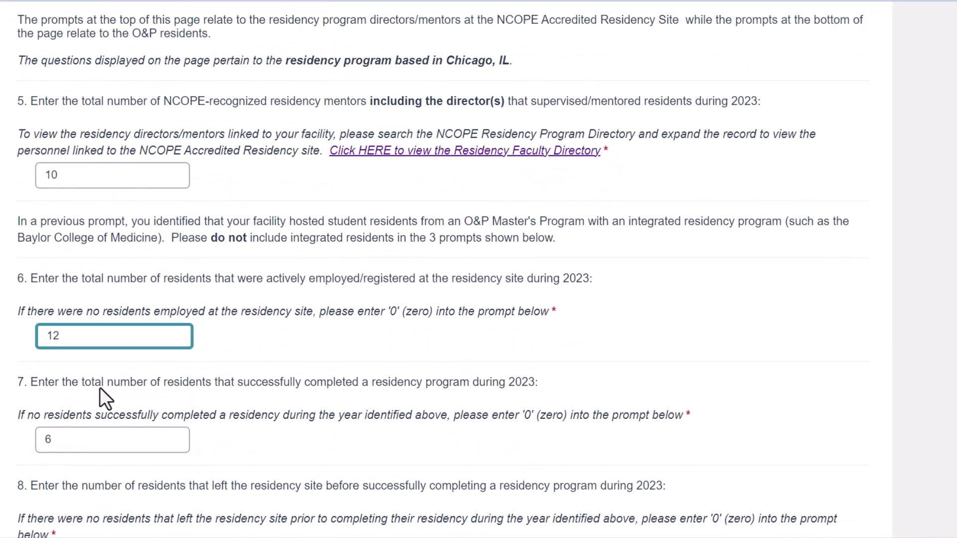
{"action": "scroll", "coordinate": [100, 390], "scroll_direction": "down", "scroll_amount": 1}
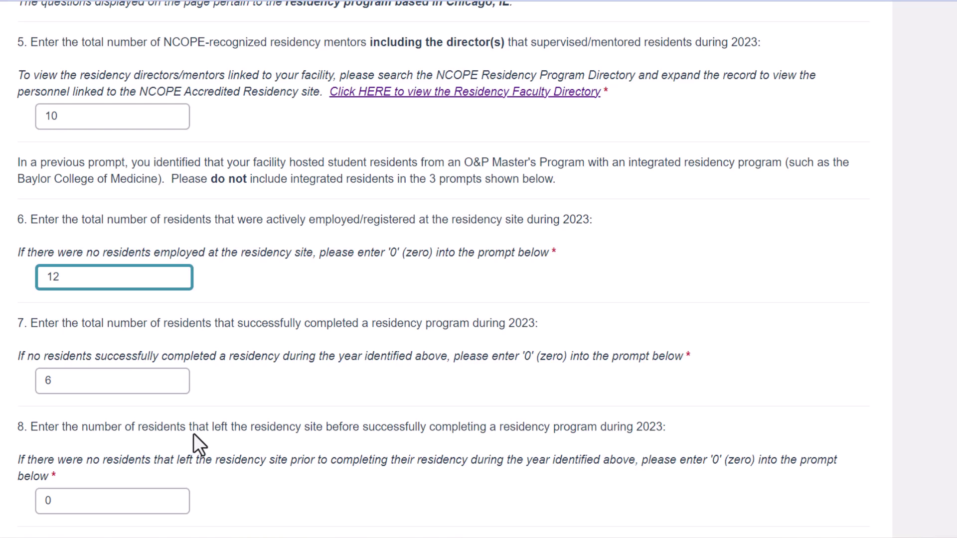
{"action": "scroll", "coordinate": [193, 433], "scroll_direction": "down", "scroll_amount": 1}
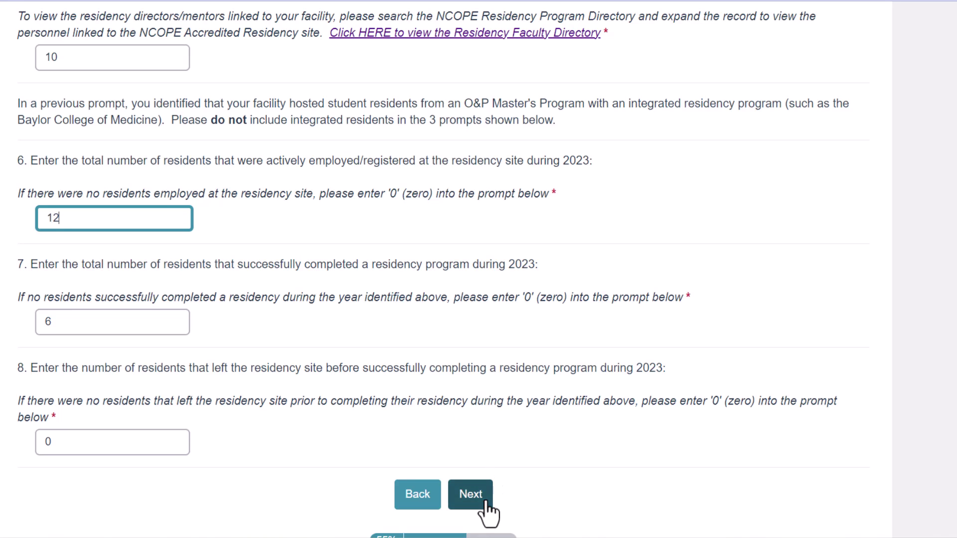
- On the next page, enter 6 residents finishing on time and choose Quarterly mentor meetings
{"action": "left_click", "coordinate": [470, 494]}
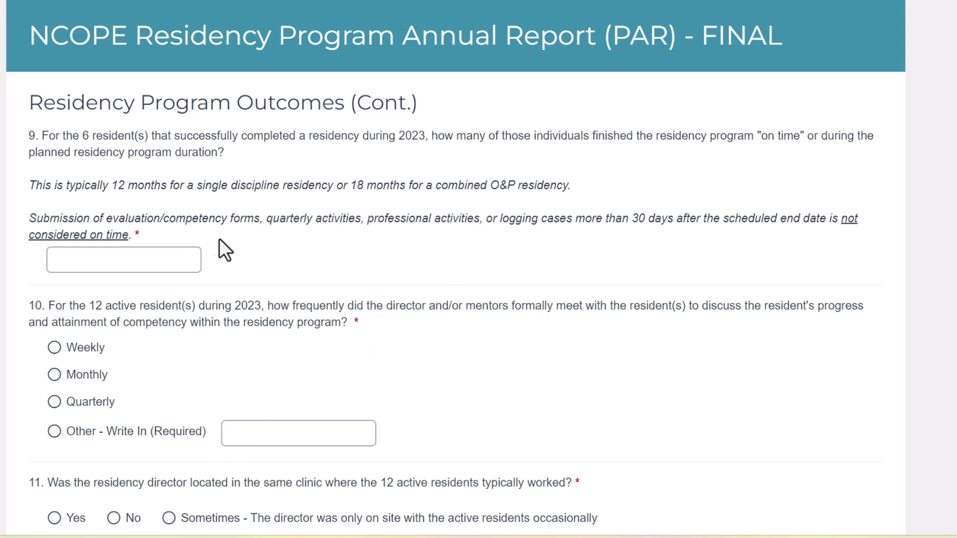
{"action": "left_click", "coordinate": [162, 258]}
{"action": "type", "text": "6"}
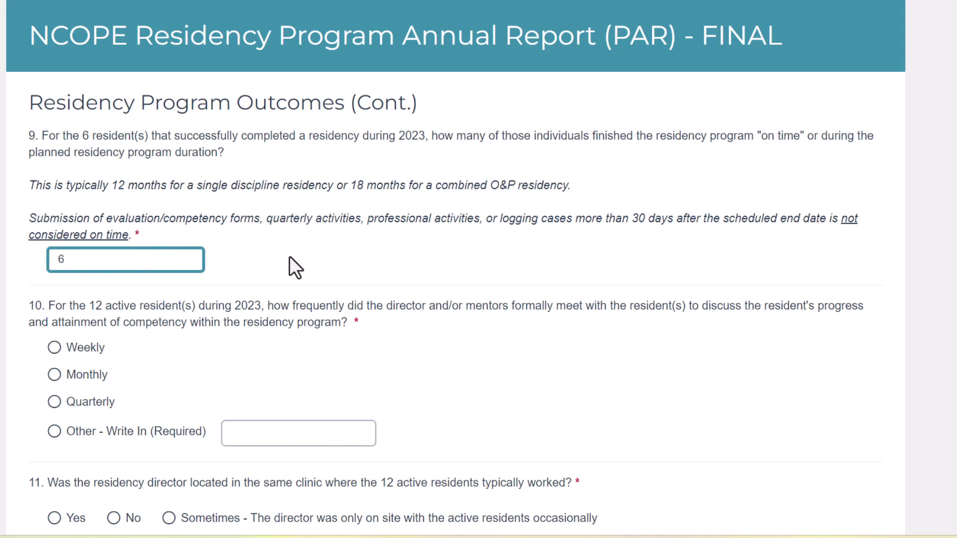
{"action": "scroll", "coordinate": [289, 256], "scroll_direction": "down", "scroll_amount": 1}
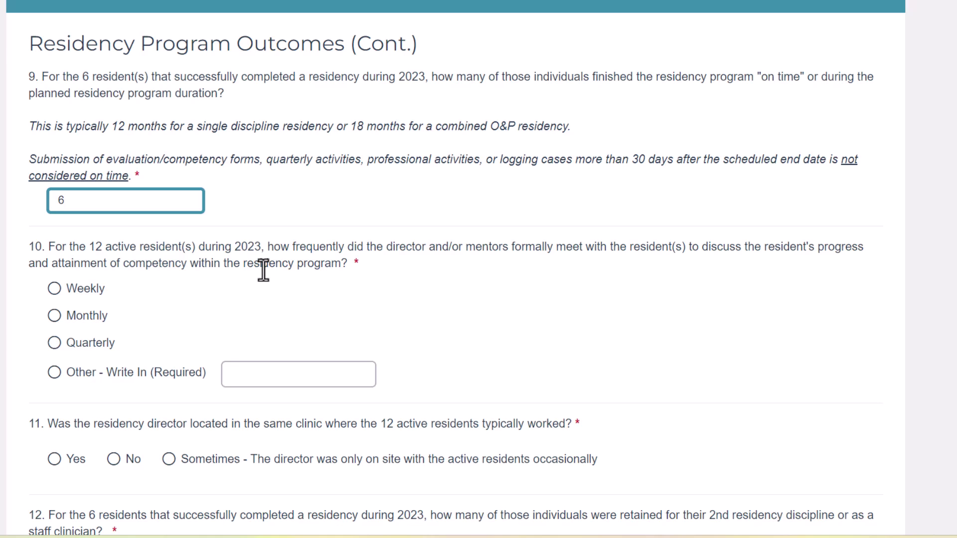
{"action": "left_click", "coordinate": [54, 344]}
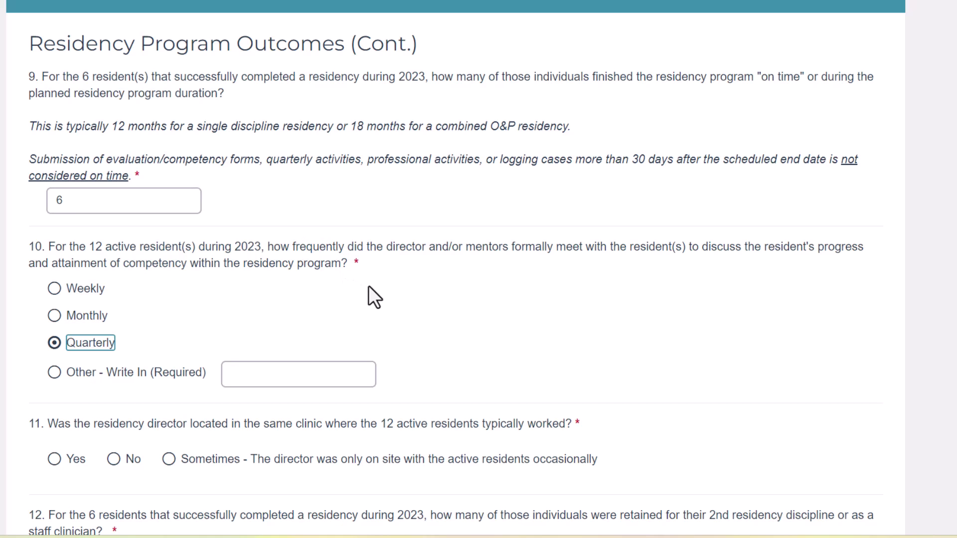
{"action": "scroll", "coordinate": [391, 299], "scroll_direction": "down", "scroll_amount": 4}
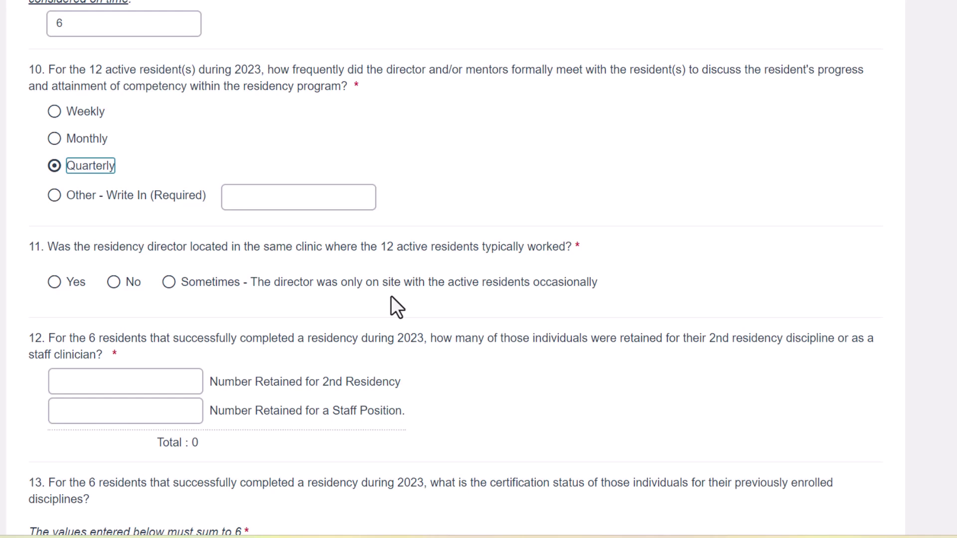
- Answer Yes that the director was on site; enter 0 retained for a 2nd residency and 1 as staff
{"action": "left_click", "coordinate": [52, 279]}
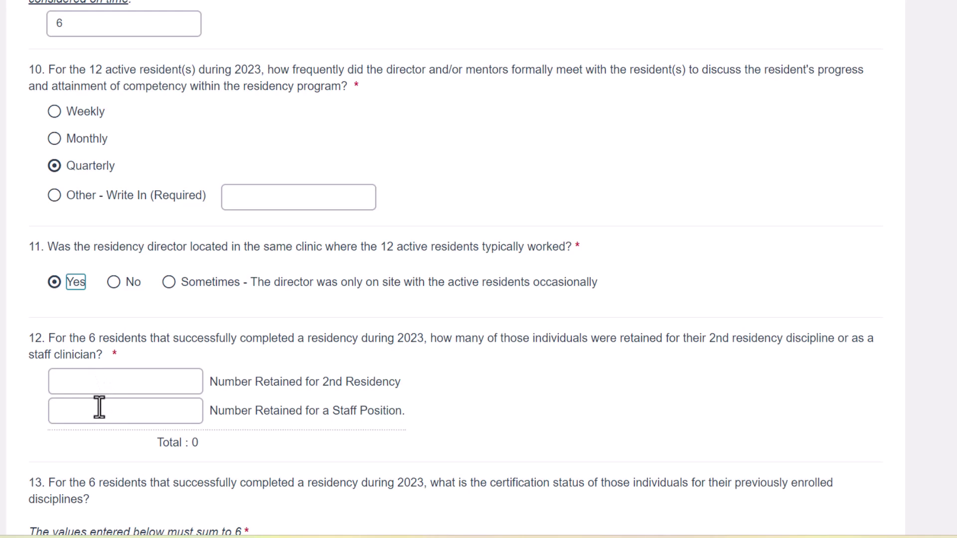
{"action": "left_click", "coordinate": [99, 408]}
{"action": "type", "text": "1"}
{"action": "left_click", "coordinate": [110, 382]}
{"action": "type", "text": "0"}
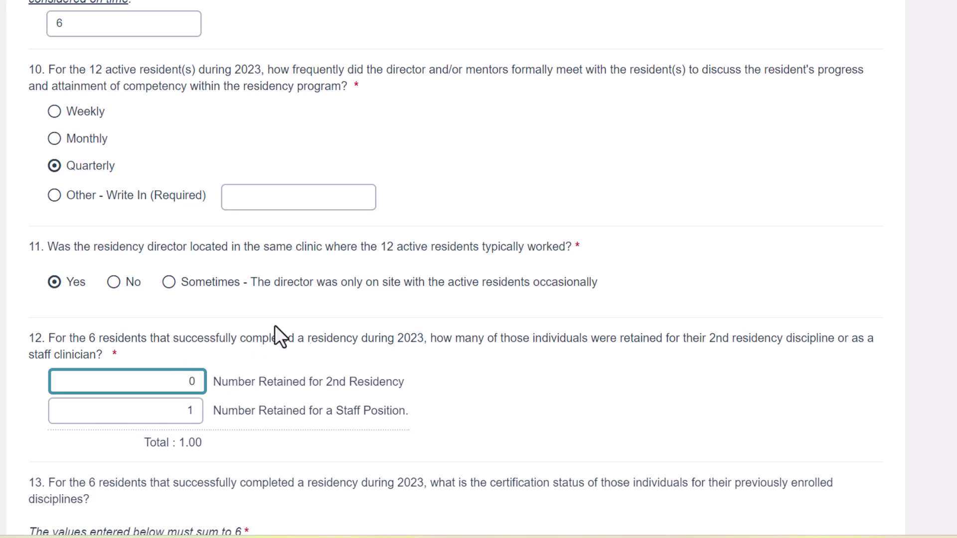
{"action": "left_click", "coordinate": [386, 344]}
{"action": "scroll", "coordinate": [384, 342], "scroll_direction": "down", "scroll_amount": 2}
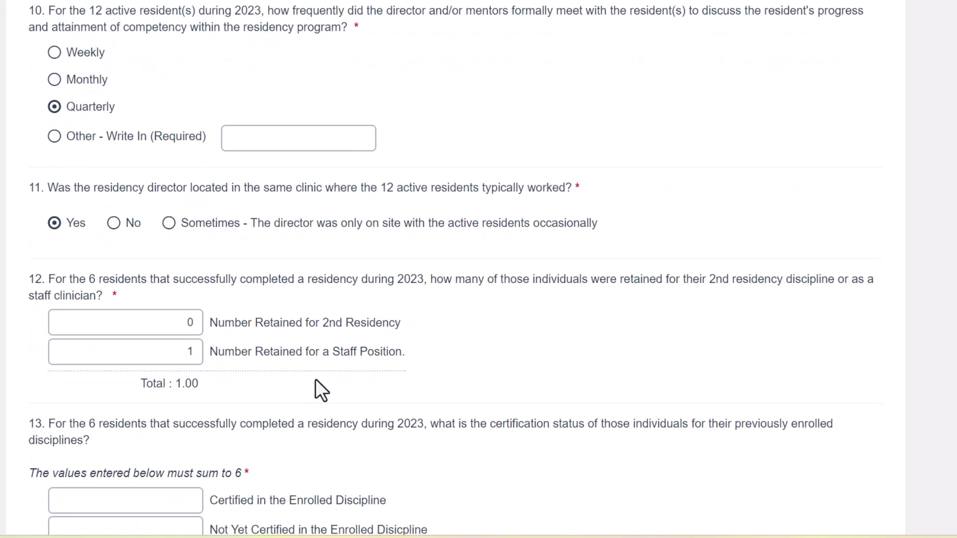
{"action": "scroll", "coordinate": [290, 350], "scroll_direction": "down", "scroll_amount": 1}
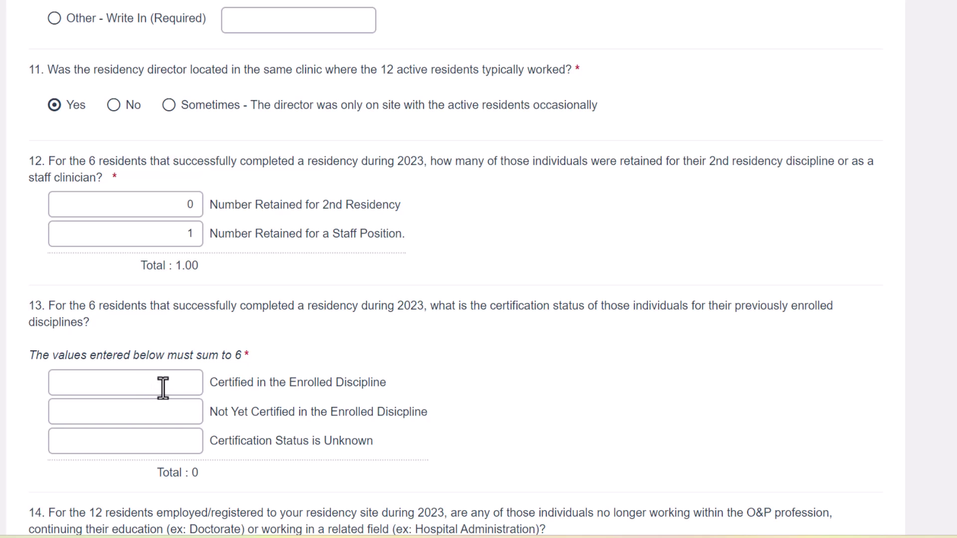
- Enter certification counts: 1 certified, 2 not yet certified, 3 with unknown status
{"action": "left_click", "coordinate": [169, 415]}
{"action": "type", "text": "2"}
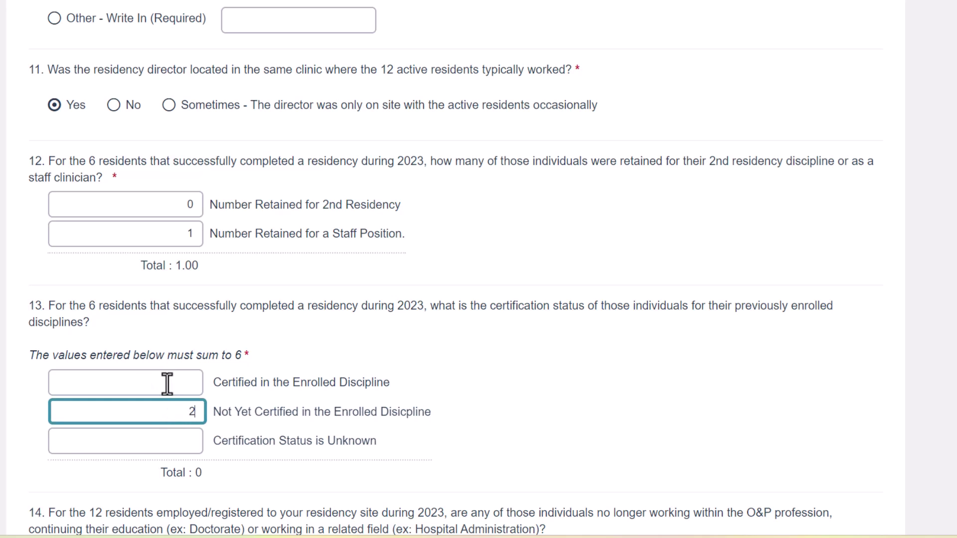
{"action": "left_click", "coordinate": [166, 384]}
{"action": "type", "text": "1"}
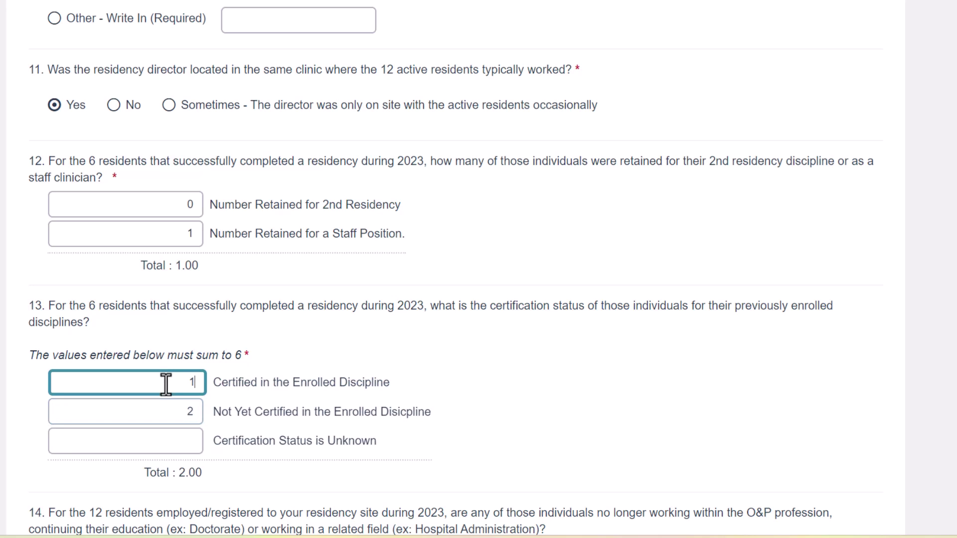
{"action": "left_click", "coordinate": [179, 441]}
{"action": "type", "text": "3"}
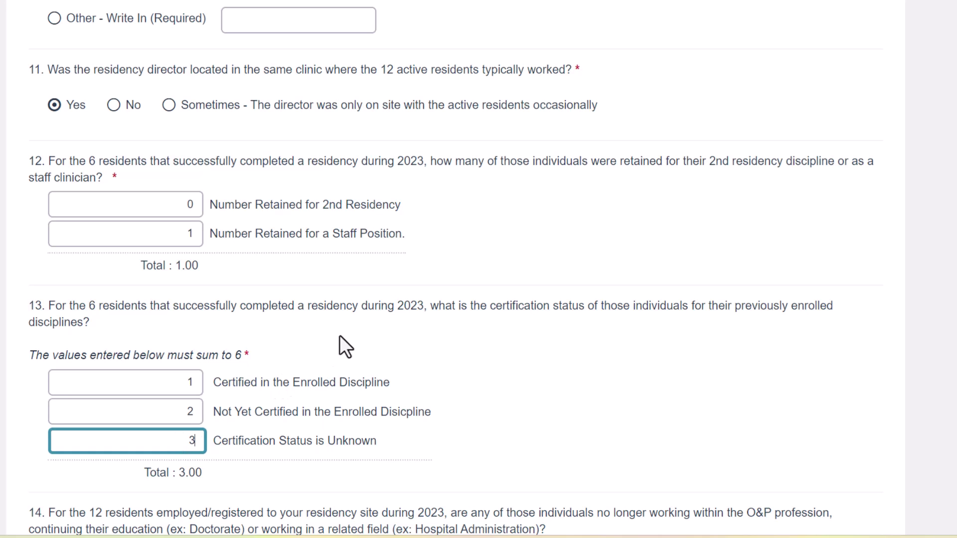
{"action": "scroll", "coordinate": [386, 272], "scroll_direction": "down", "scroll_amount": 3}
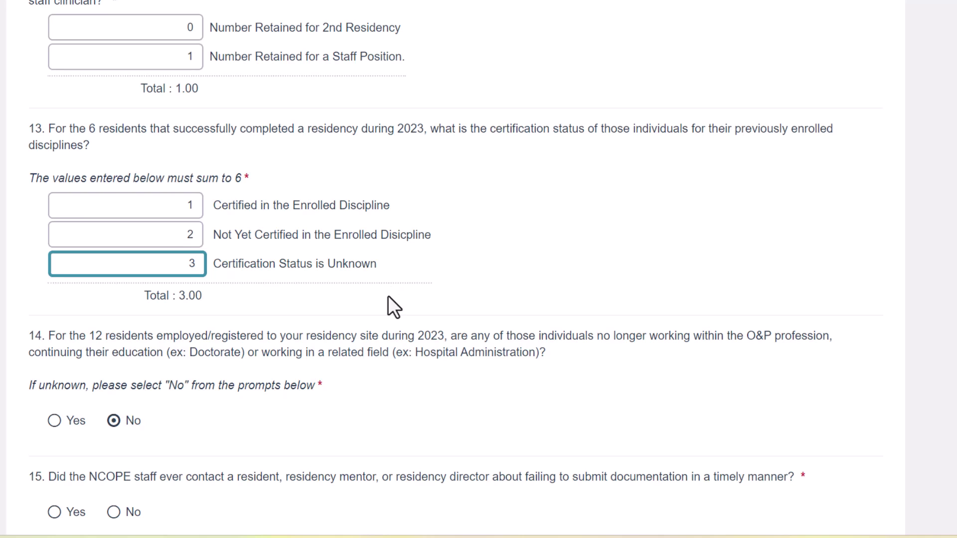
- Answer Yes that NCOPE staff contacted someone about late documentation
{"action": "scroll", "coordinate": [389, 297], "scroll_direction": "down", "scroll_amount": 1}
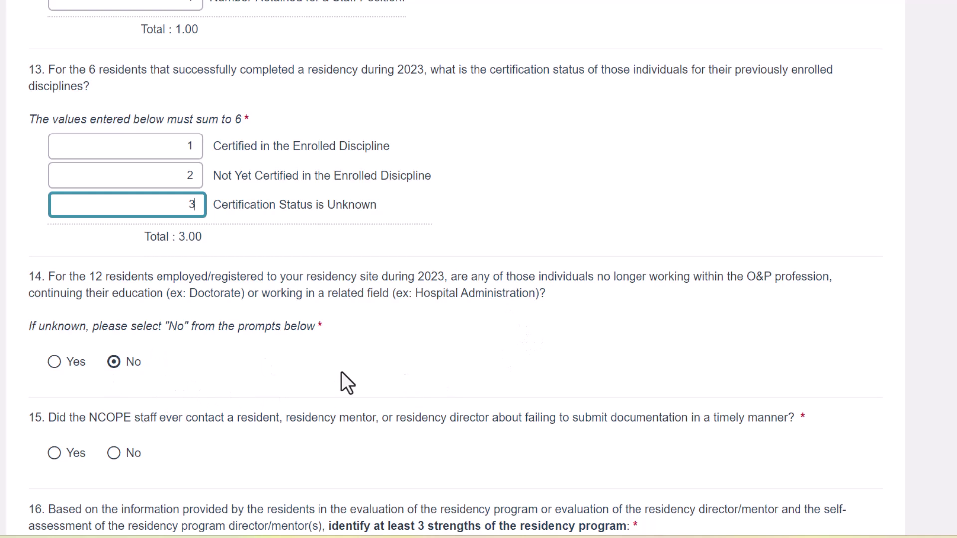
{"action": "scroll", "coordinate": [330, 364], "scroll_direction": "down", "scroll_amount": 1}
{"action": "scroll", "coordinate": [331, 368], "scroll_direction": "down", "scroll_amount": 1}
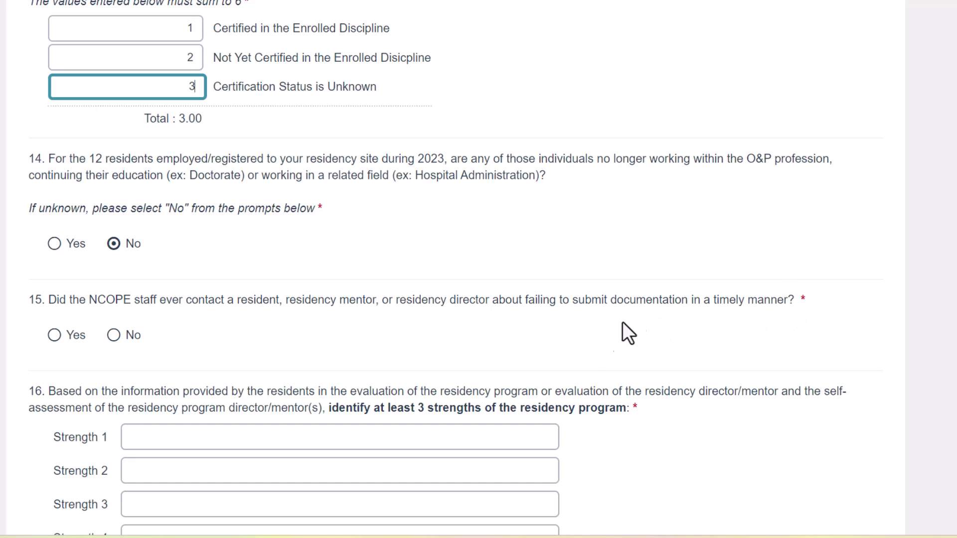
{"action": "left_click", "coordinate": [54, 335]}
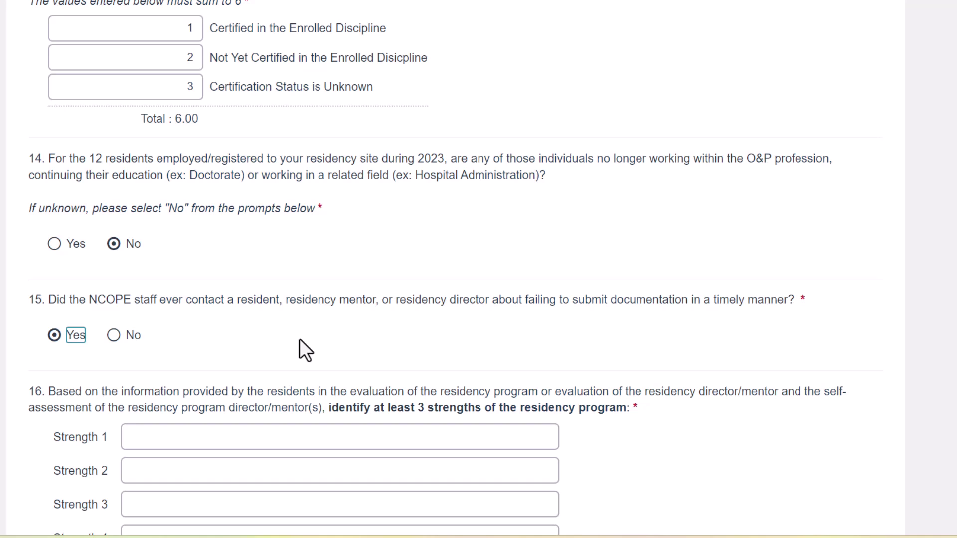
{"action": "scroll", "coordinate": [259, 271], "scroll_direction": "down", "scroll_amount": 2}
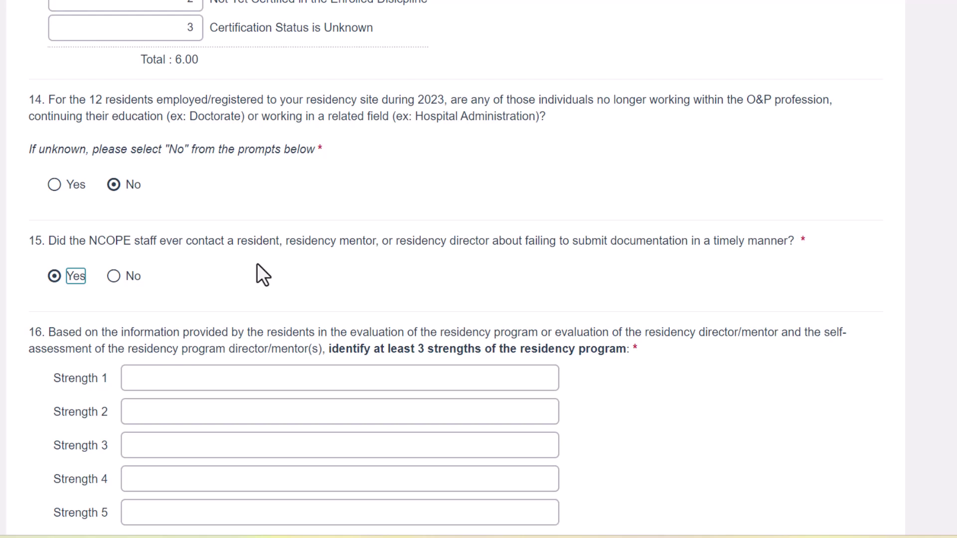
{"action": "scroll", "coordinate": [247, 238], "scroll_direction": "down", "scroll_amount": 1}
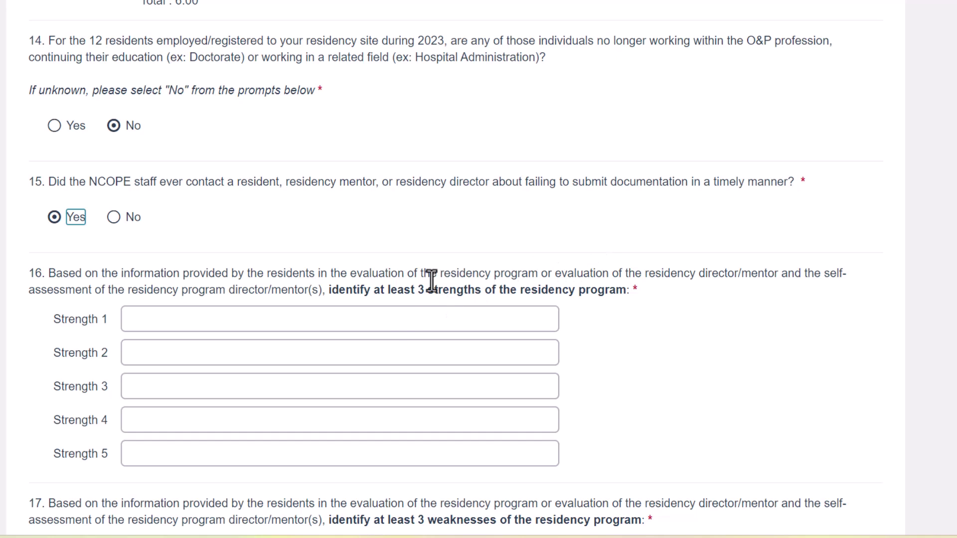
- Enter Strength 1: 'We have an excellent mentor to resident ratio'
{"action": "left_click", "coordinate": [397, 320]}
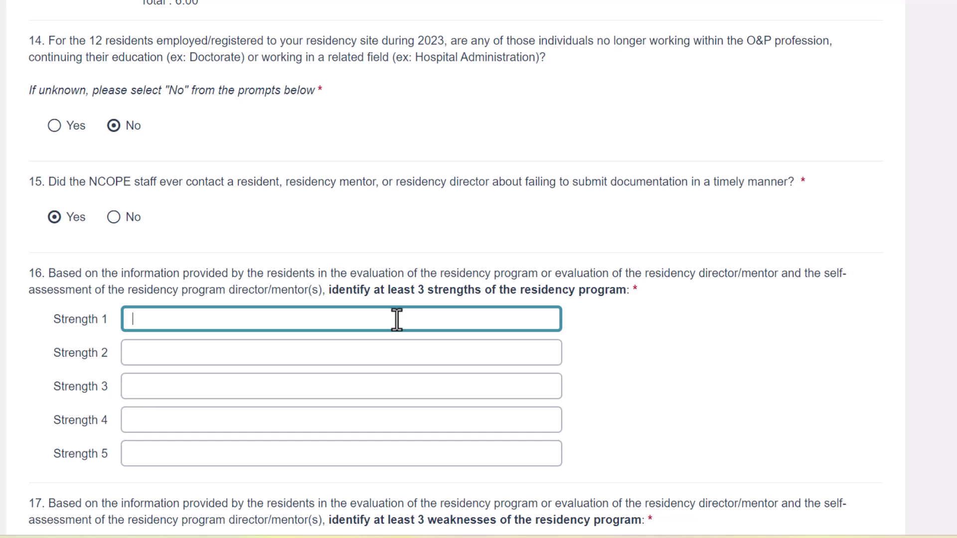
{"action": "type", "text": "We have an excell"}
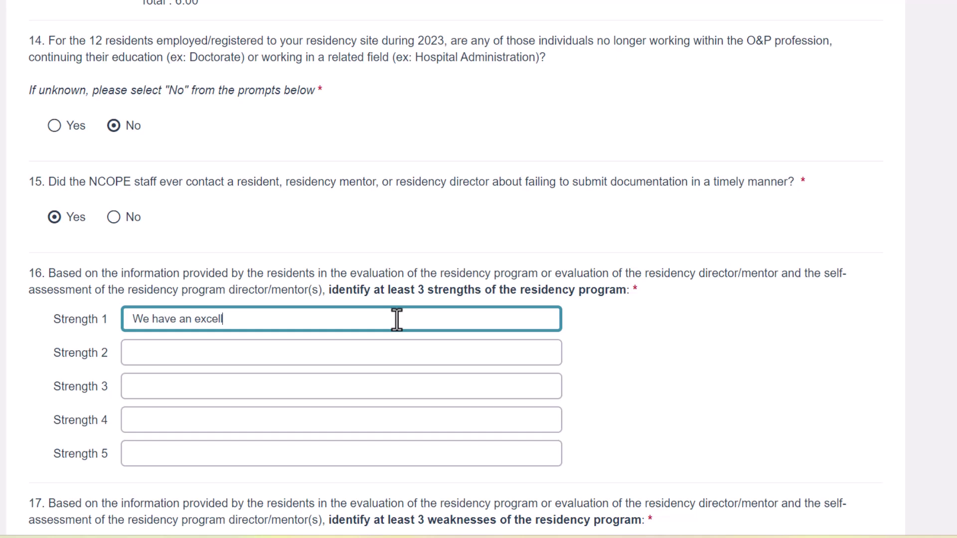
{"action": "type", "text": "ent mentor to resident ratio"}
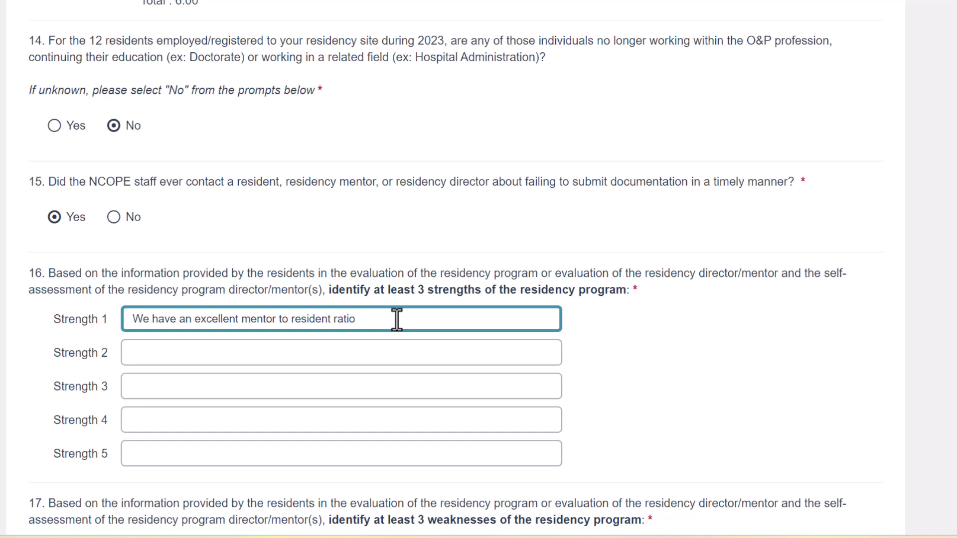
- Enter Strength 2 on in-house myoelectric and stance control fabrication, and Strength 3 on sharing a building with physicians and therapists
{"action": "left_click", "coordinate": [353, 356]}
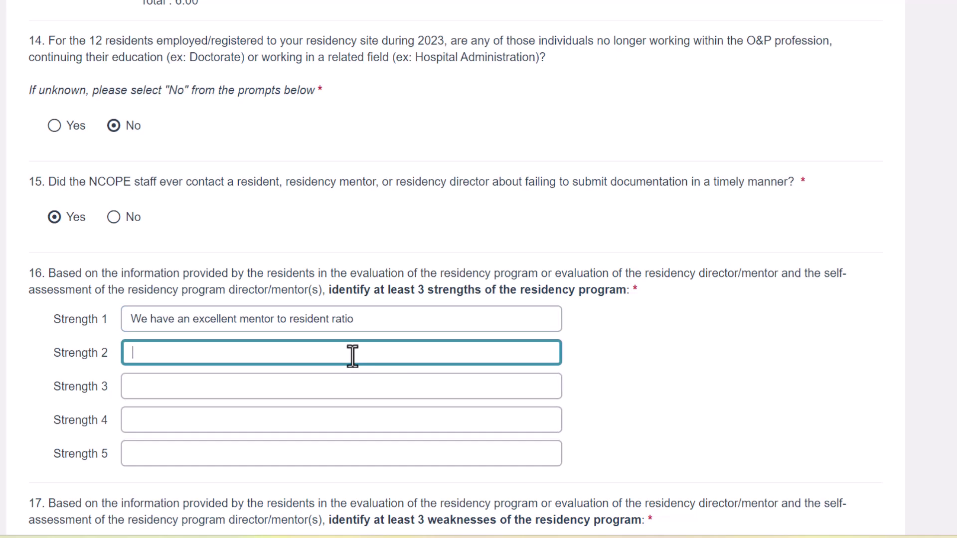
{"action": "type", "text": "All myu"}
{"action": "key", "text": "BackSpace"}
{"action": "type", "text": "oelectric "}
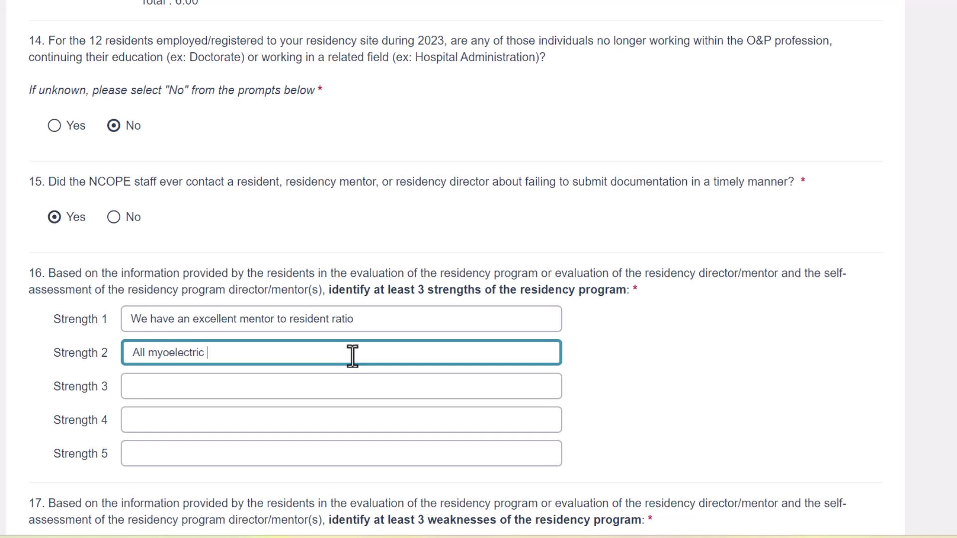
{"action": "type", "text": "prosthetic care"}
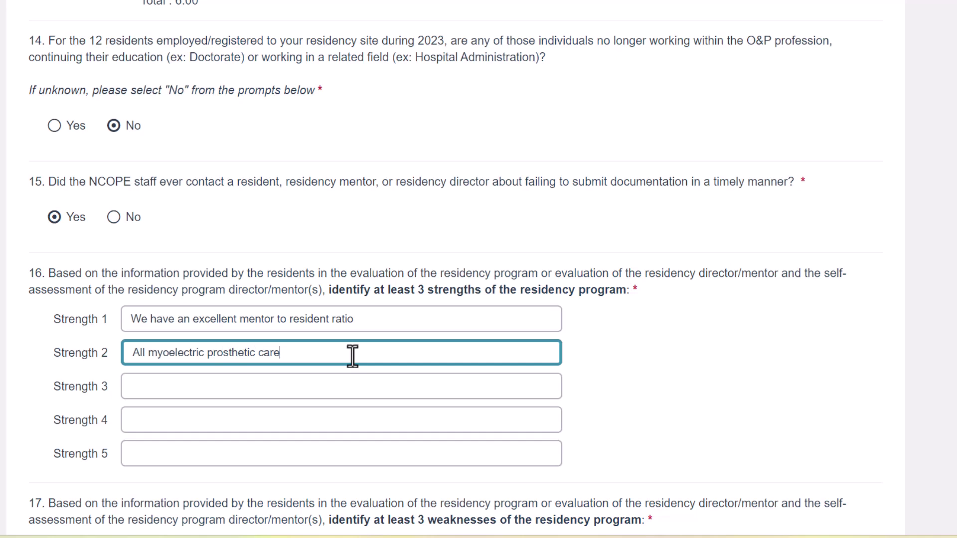
{"action": "type", "text": " and stance control orthotic "}
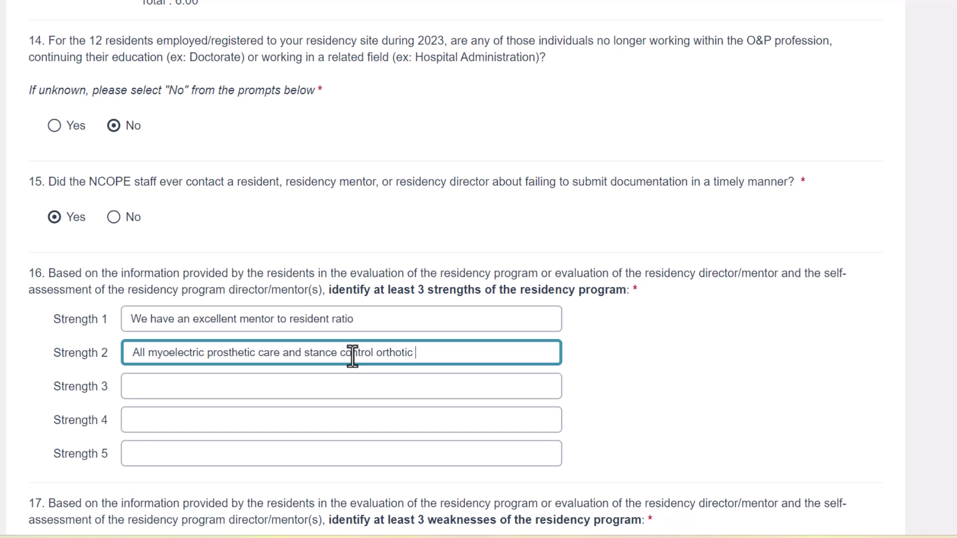
{"action": "type", "text": "care fabrication is done in house"}
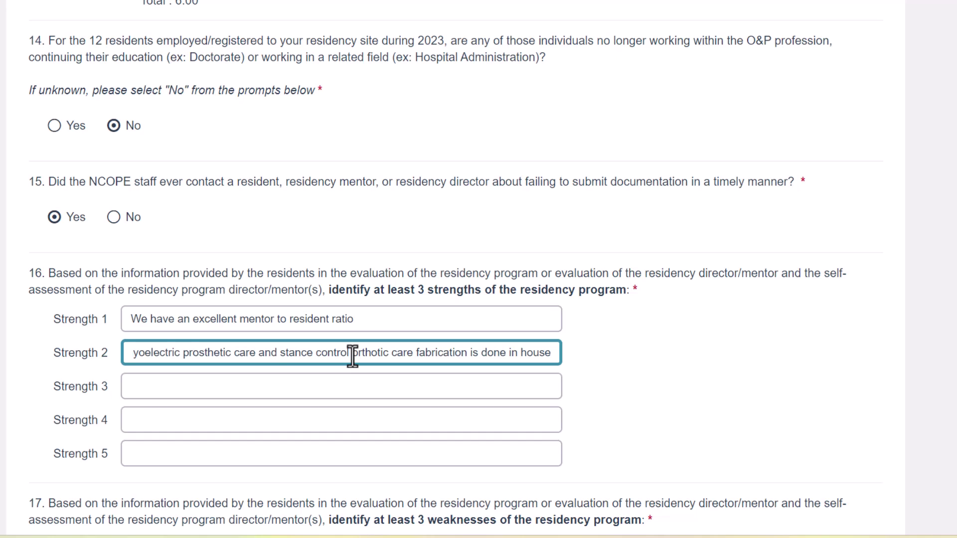
{"action": "left_click", "coordinate": [155, 389]}
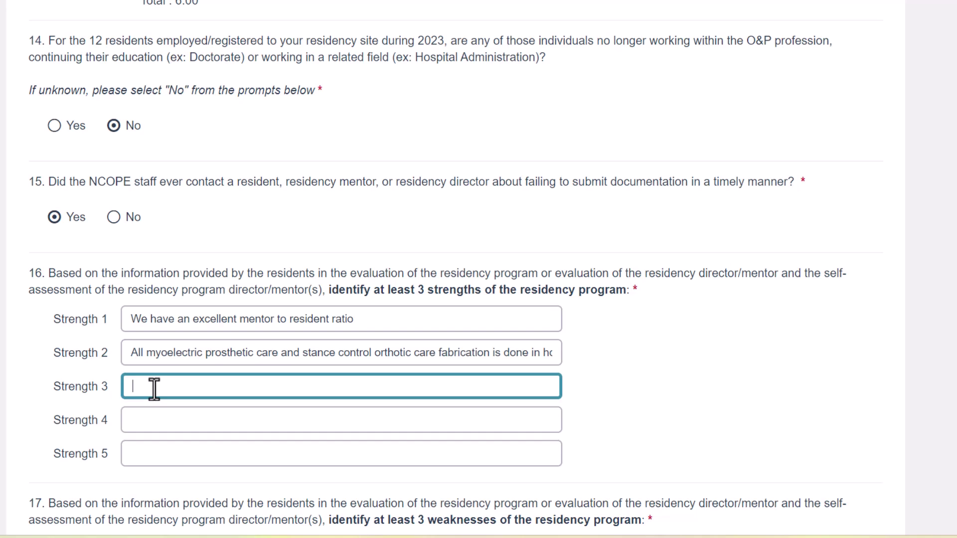
{"action": "type", "text": "We work in the same building as"}
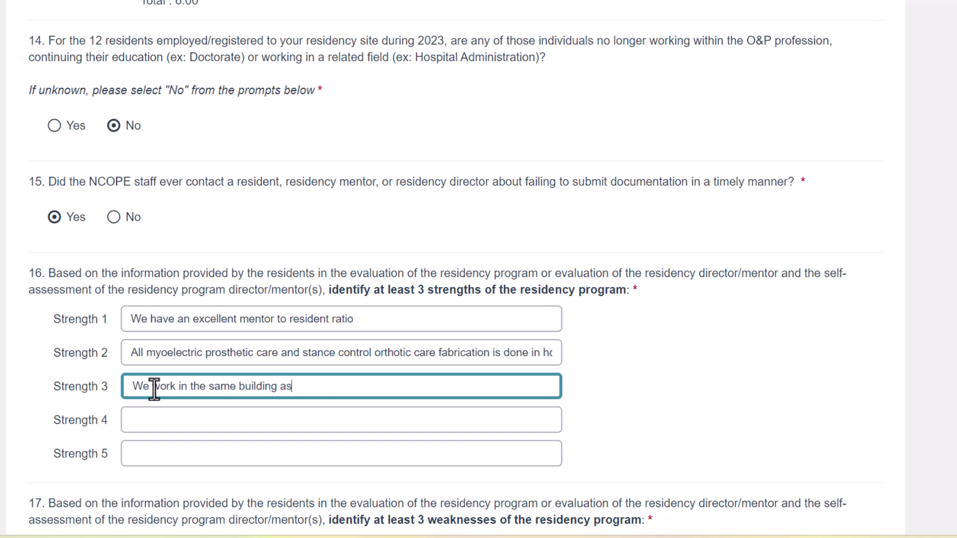
{"action": "type", "text": " the physicians and "}
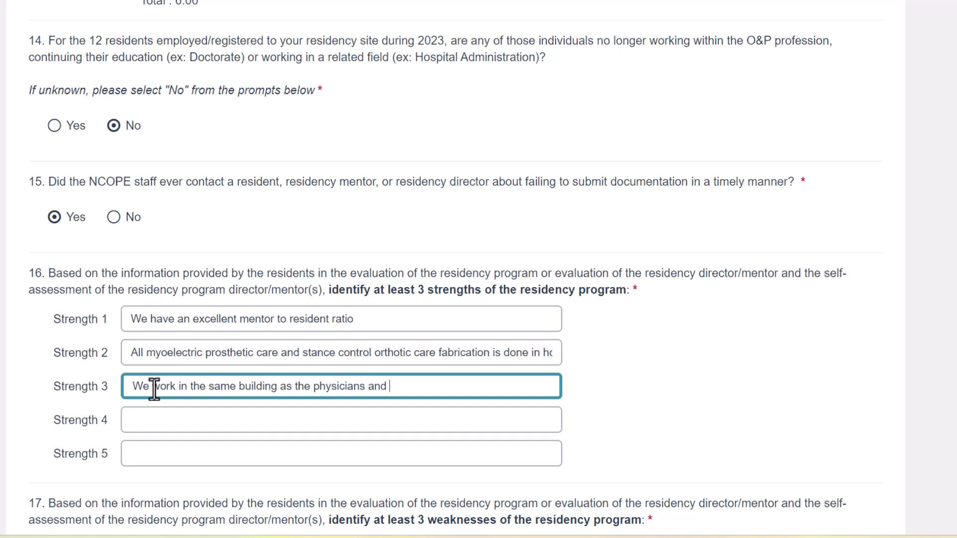
{"action": "type", "text": "therapists"}
{"action": "scroll", "coordinate": [173, 410], "scroll_direction": "down", "scroll_amount": 5}
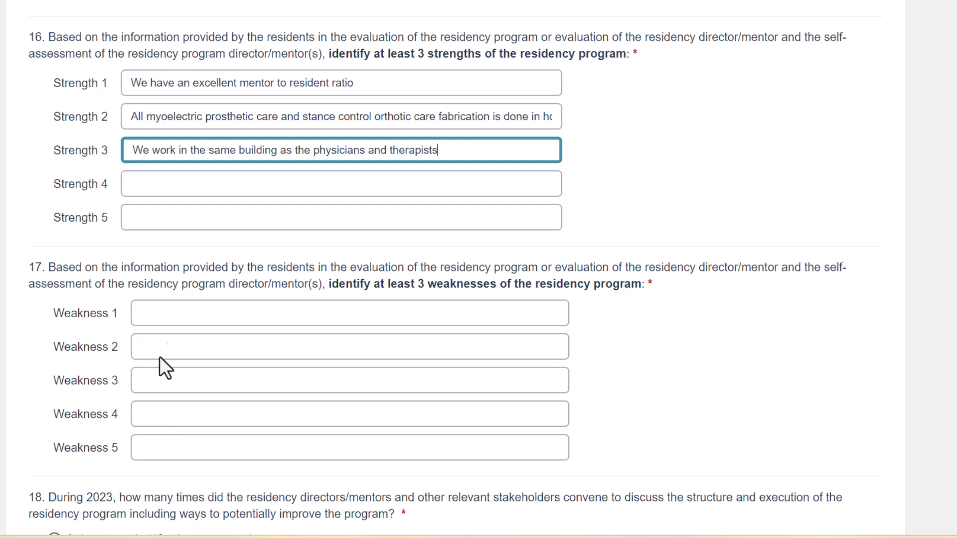
- Enter Weakness 1: 'Our residents have limited access to AIS patients'
{"action": "left_click", "coordinate": [182, 317]}
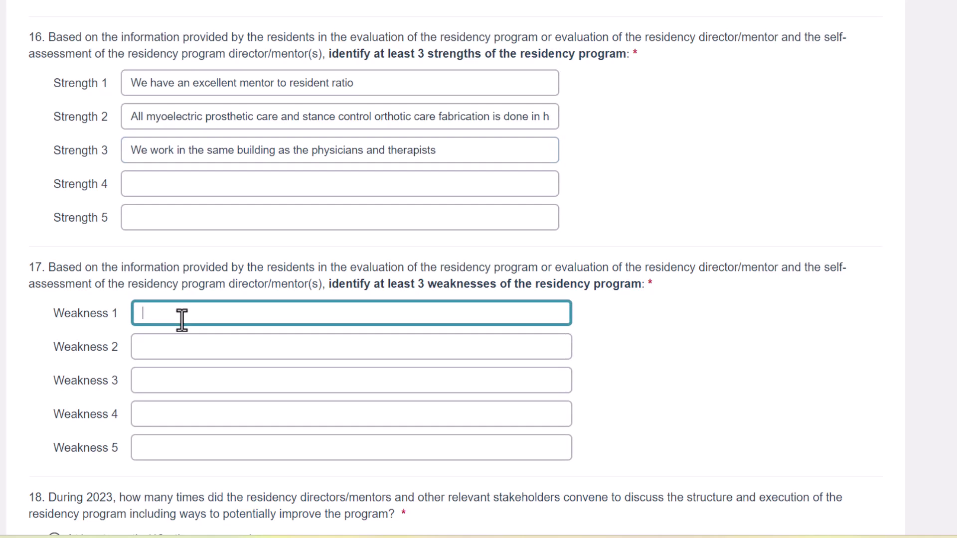
{"action": "type", "text": "W"}
{"action": "key", "text": "BackSpace"}
{"action": "type", "text": "Our residents have limited access to AIS "}
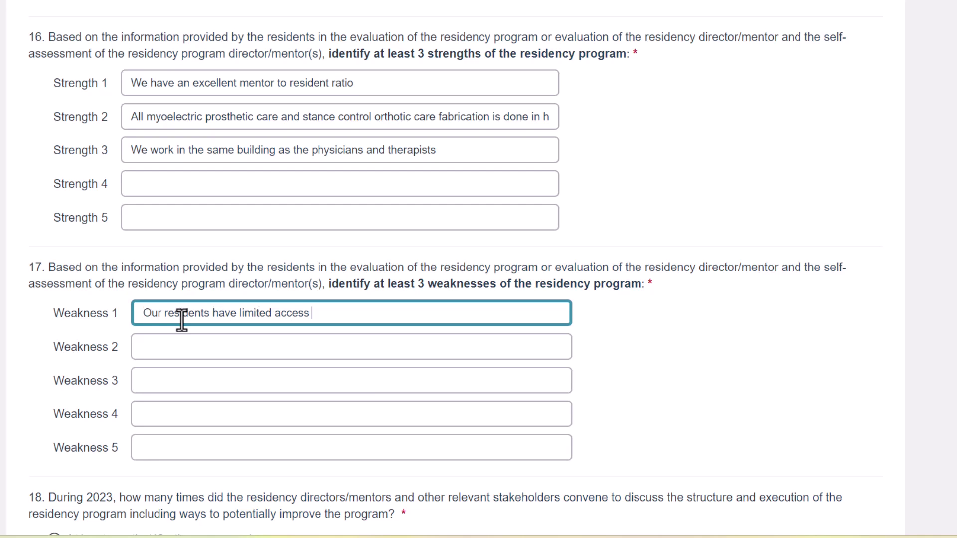
{"action": "type", "text": "patients"}
- Enter Weakness 2: weak quarter-to-quarter handoff as the resident transfers to a new mentor
{"action": "left_click", "coordinate": [191, 351]}
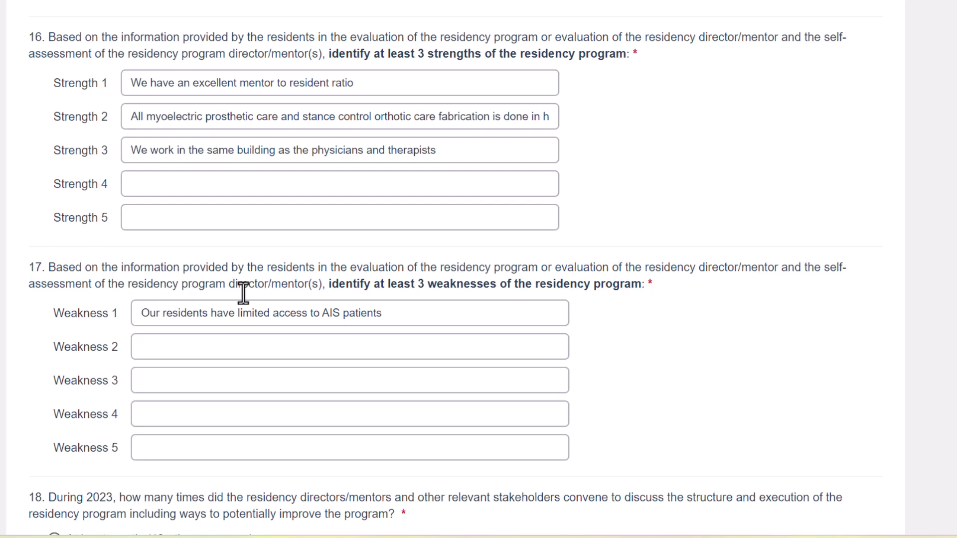
{"action": "left_click", "coordinate": [215, 346]}
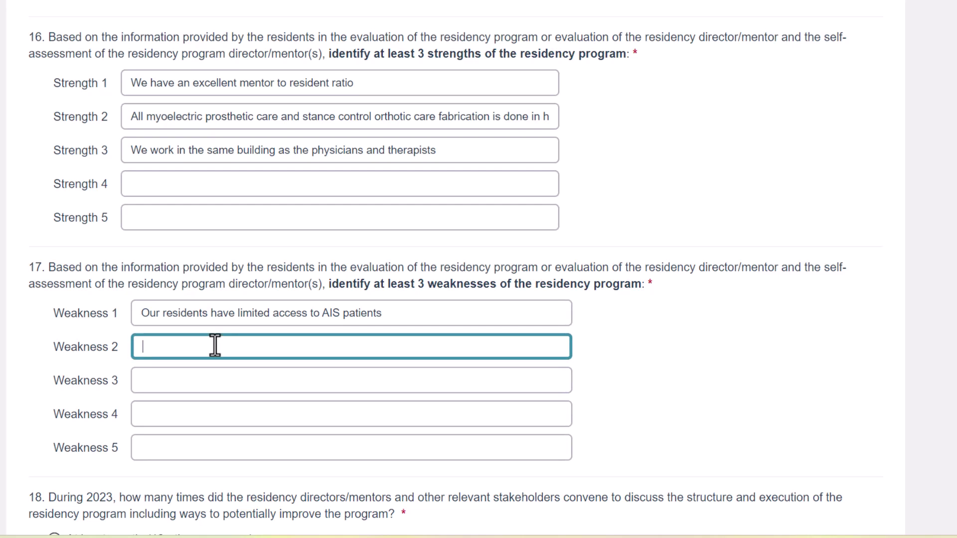
{"action": "type", "text": "JHA"}
{"action": "key", "text": "BackSpace"}
{"action": "key", "text": "BackSpace"}
{"action": "key", "text": "BackSpace"}
{"action": "type", "text": "Have a"}
{"action": "key", "text": "BackSpace"}
{"action": "key", "text": "BackSpace"}
{"action": "key", "text": "BackSpace"}
{"action": "key", "text": "BackSpace"}
{"action": "key", "text": "BackSpace"}
{"action": "key", "text": "BackSpace"}
{"action": "key", "text": "BackSpace"}
{"action": "type", "text": "Weak handoff from quarter to "}
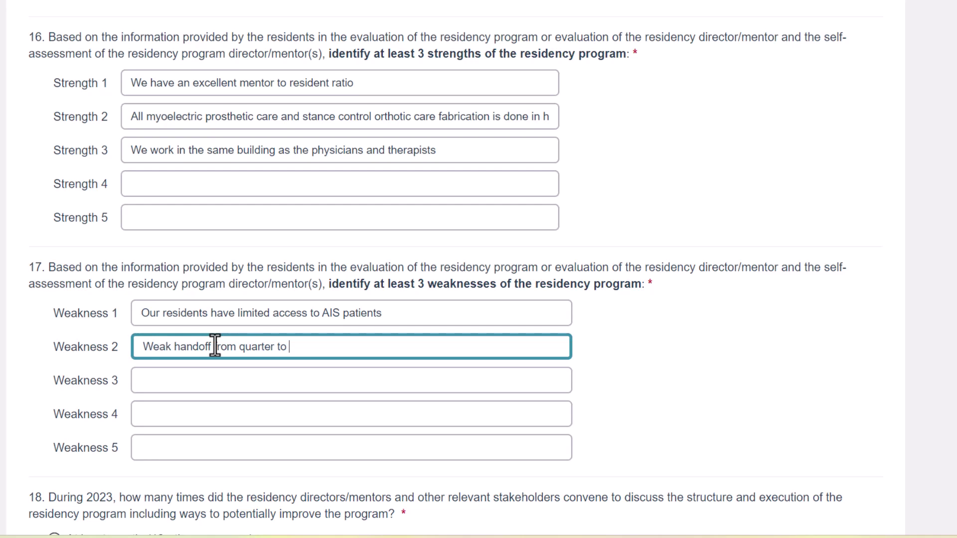
{"action": "type", "text": "quarter as the residen"}
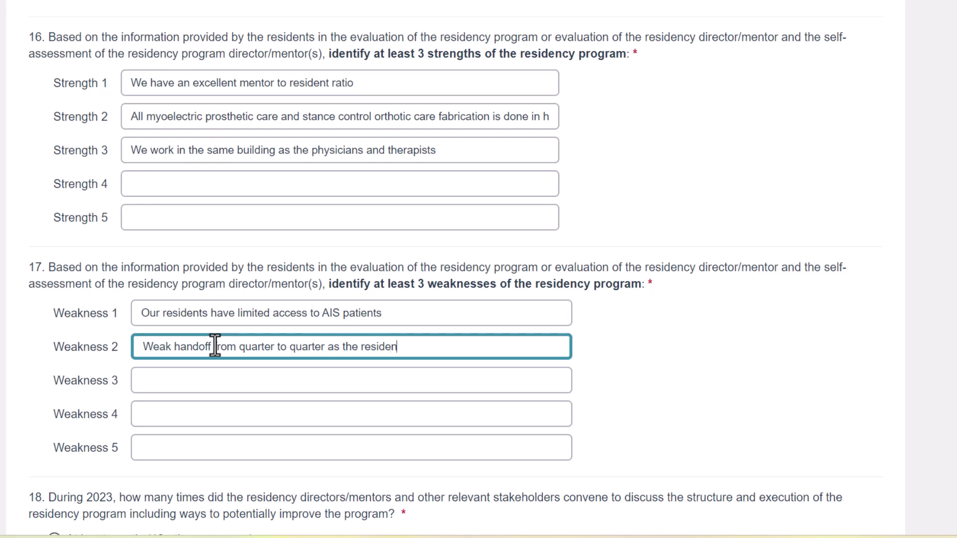
{"action": "type", "text": "t transfers to a new mentor"}
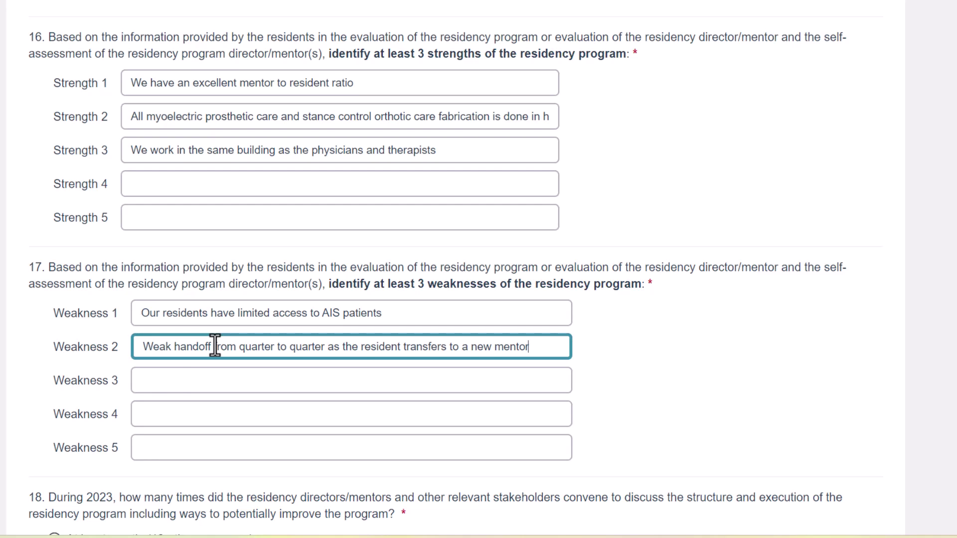
- Enter Weakness 3: residents don't consistently log all cases in NCOPE Tracker within 14 days
{"action": "left_click", "coordinate": [179, 381]}
{"action": "type", "text": "The residents do not consistently gl"}
{"action": "key", "text": "BackSpace"}
{"action": "key", "text": "BackSpace"}
{"action": "type", "text": "log all of their cases in NCOPE Tracker within 14 days"}
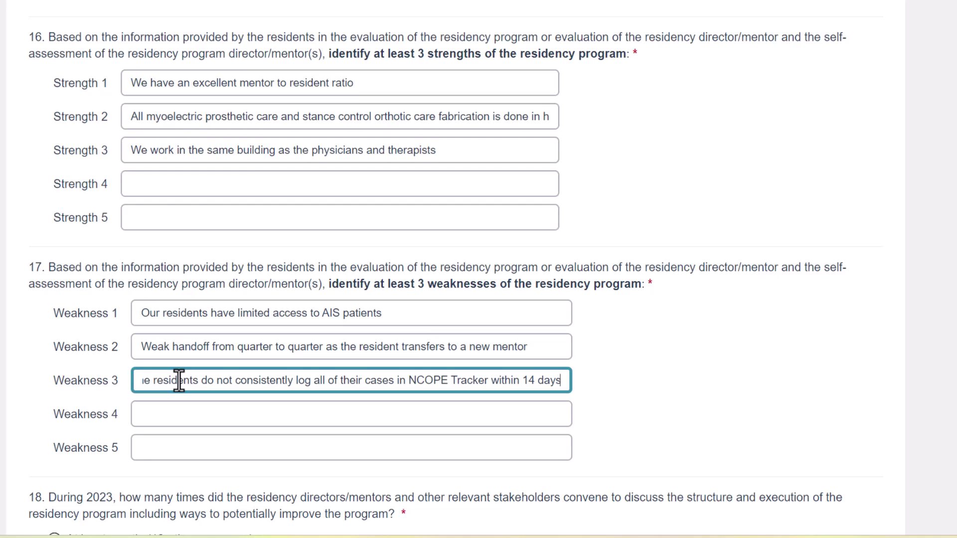
{"action": "key", "text": "Tab"}
- Choose 'Annually (Once per year)' for how often stakeholders convened in 2023
{"action": "scroll", "coordinate": [273, 309], "scroll_direction": "down", "scroll_amount": 1}
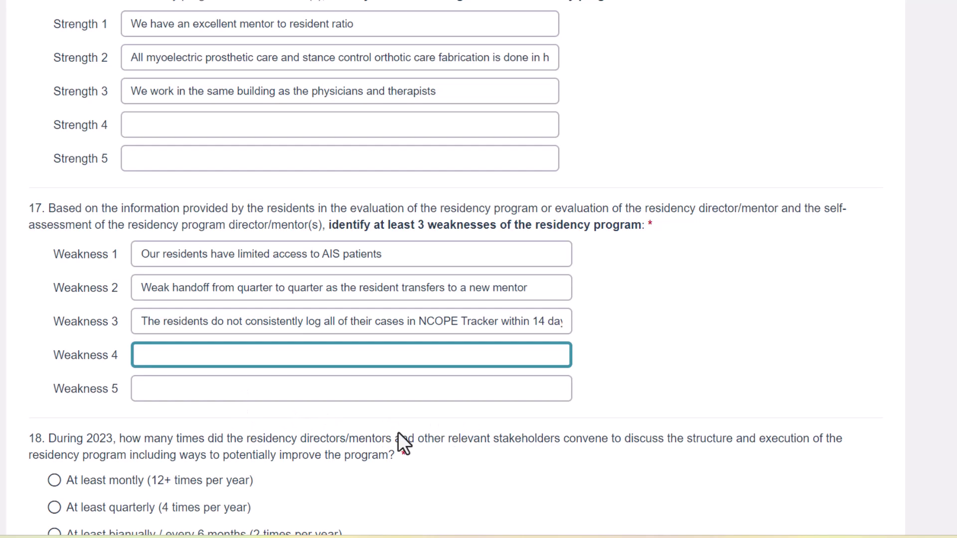
{"action": "scroll", "coordinate": [399, 434], "scroll_direction": "down", "scroll_amount": 1}
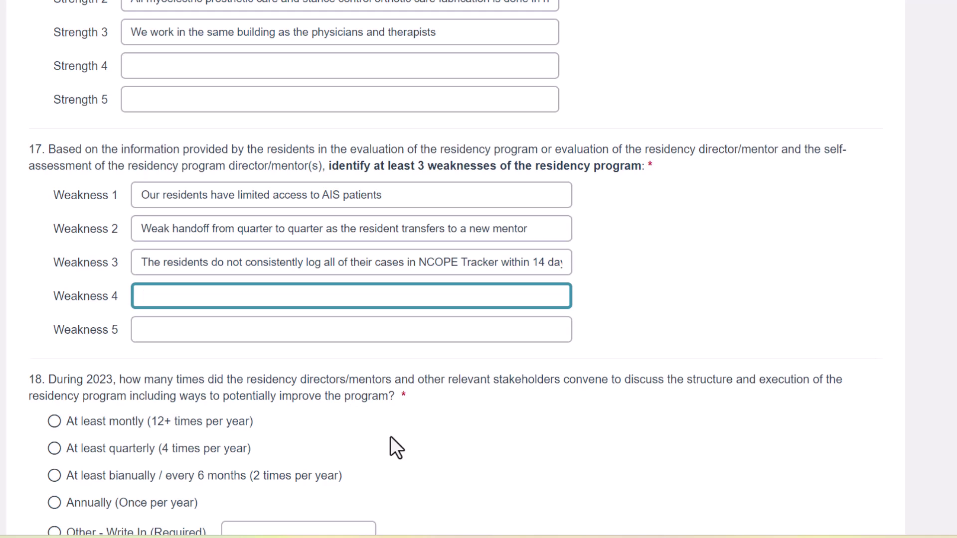
{"action": "scroll", "coordinate": [294, 399], "scroll_direction": "down", "scroll_amount": 1}
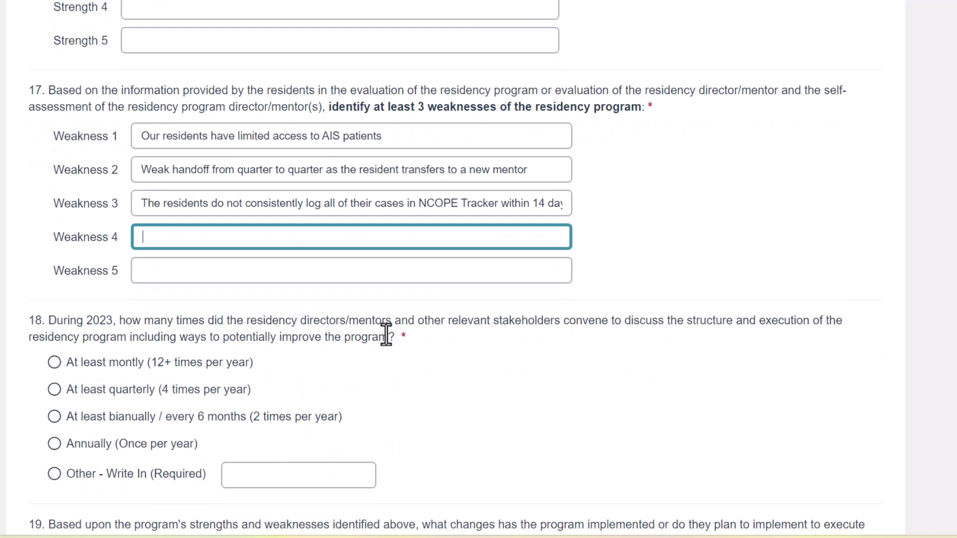
{"action": "left_click", "coordinate": [54, 444]}
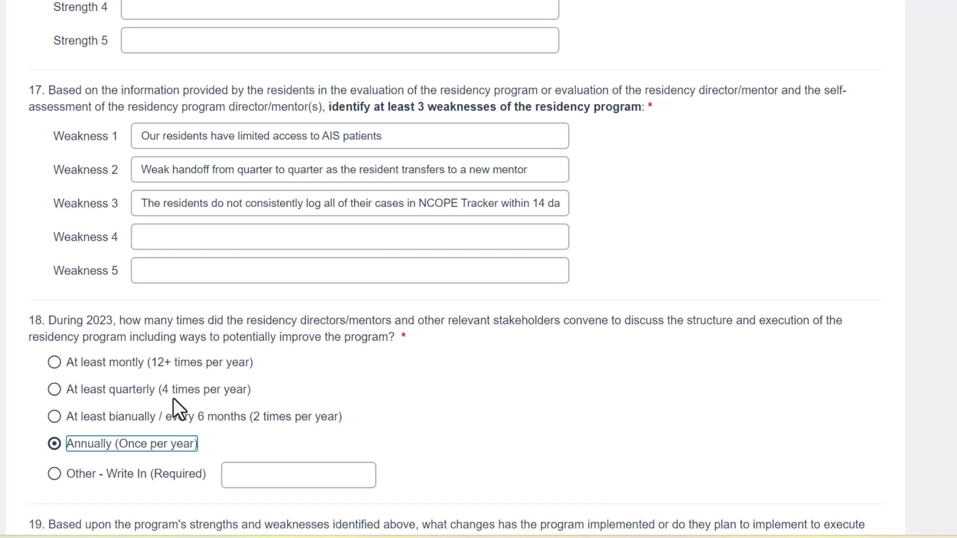
{"action": "scroll", "coordinate": [177, 397], "scroll_direction": "down", "scroll_amount": 5}
- Write that residents meet outgoing and next-quarter mentors simultaneously, accepting the 'residents' correction
{"action": "left_click", "coordinate": [211, 387]}
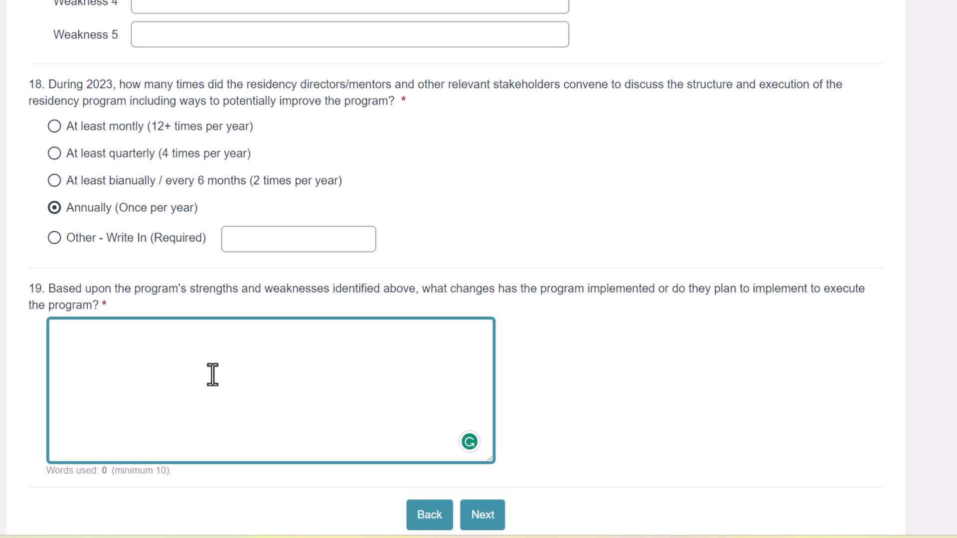
{"action": "type", "text": "We have the reside"}
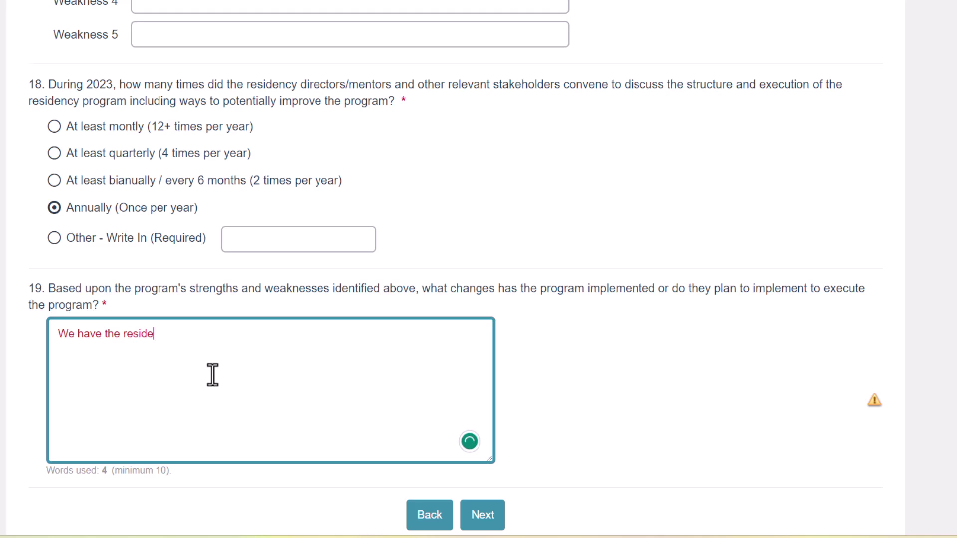
{"action": "type", "text": "nt meet up with "}
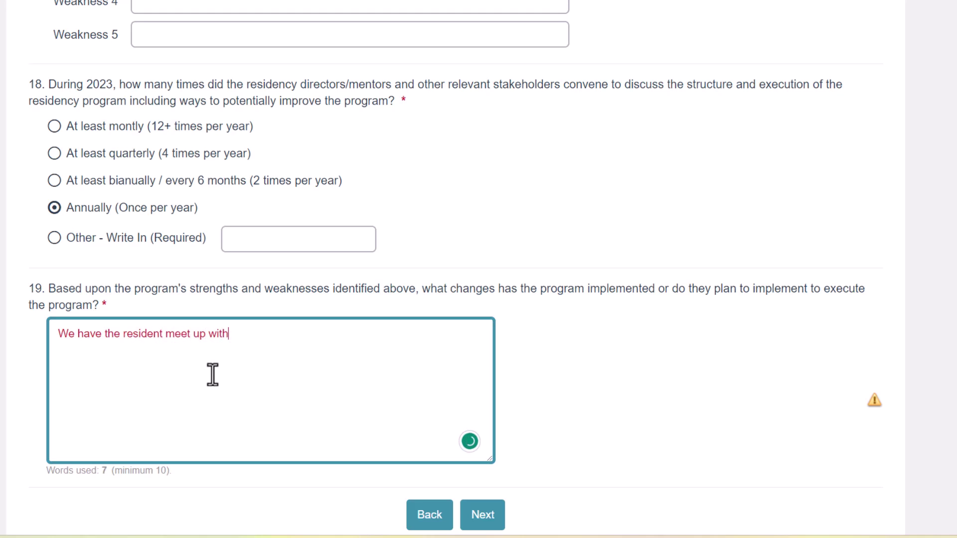
{"action": "type", "text": "their mentor that they a"}
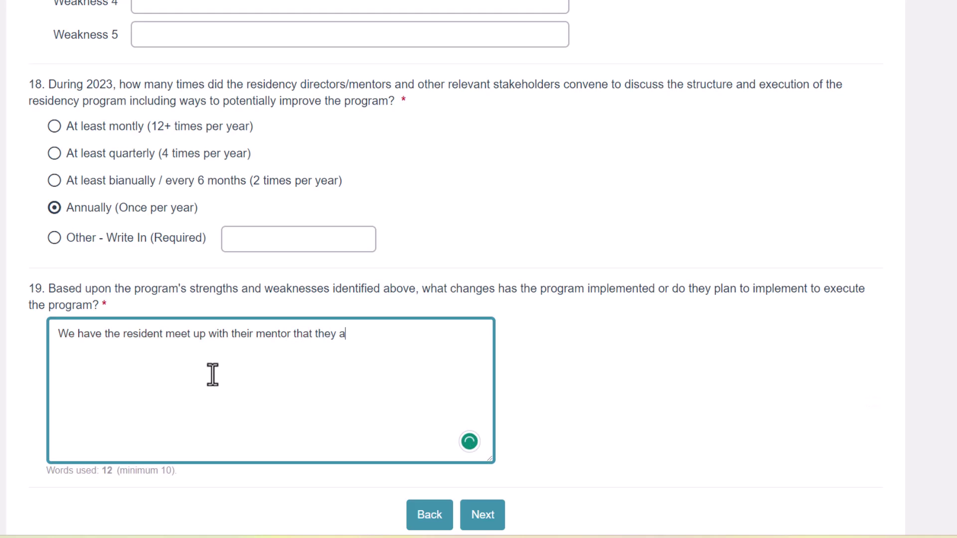
{"action": "type", "text": "re finishing wi"}
{"action": "type", "text": "th simu"}
{"action": "key", "text": "BackSpace"}
{"action": "type", "text": "i"}
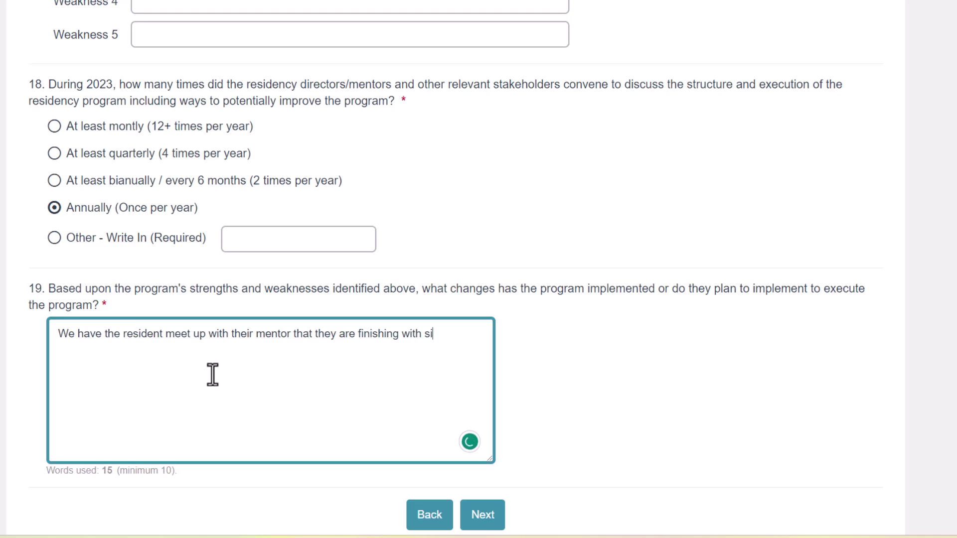
{"action": "type", "text": "multaneou"}
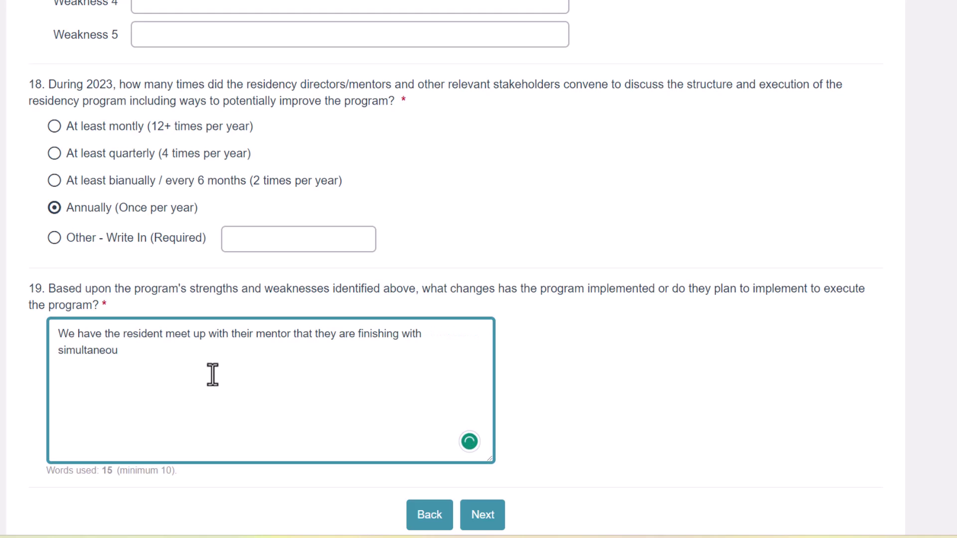
{"action": "type", "text": "sly with the men"}
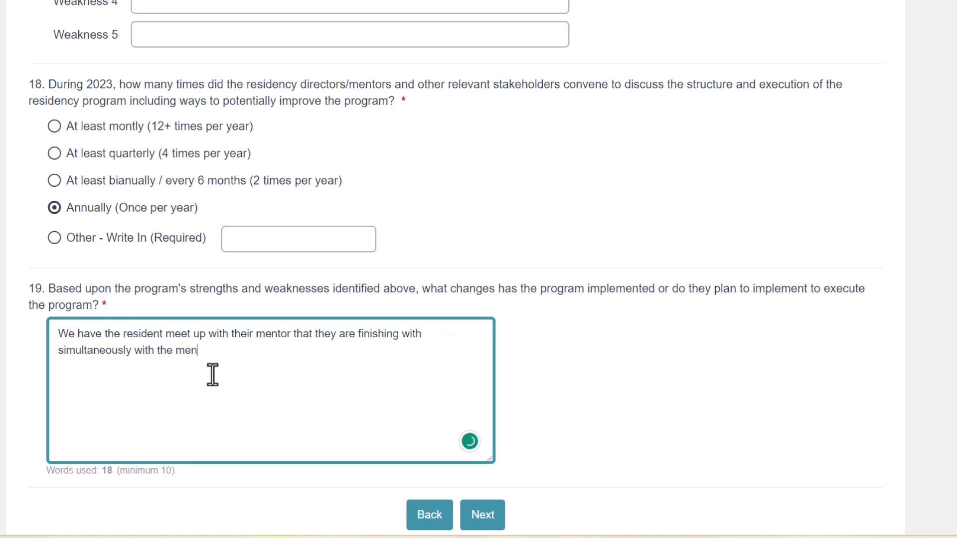
{"action": "type", "text": "tor they will "}
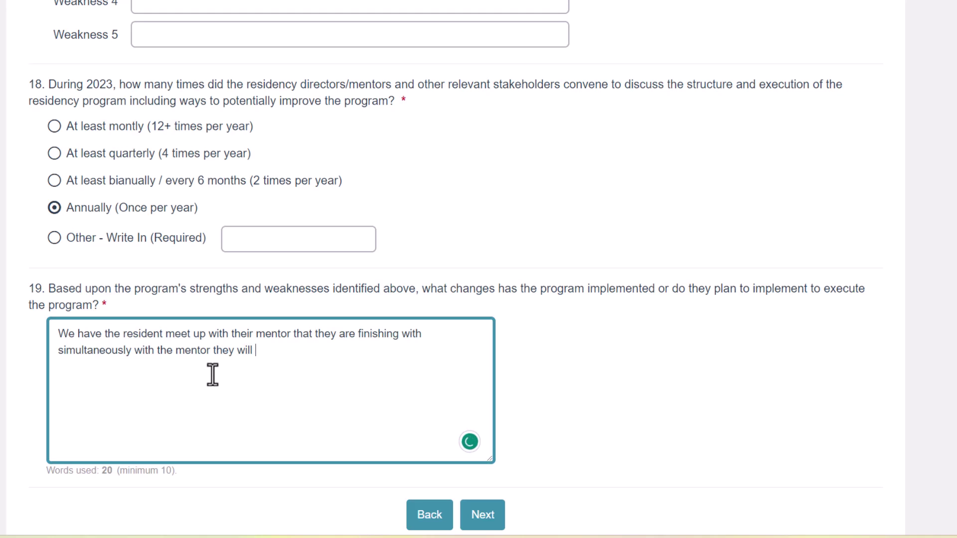
{"action": "type", "text": "be starting with "}
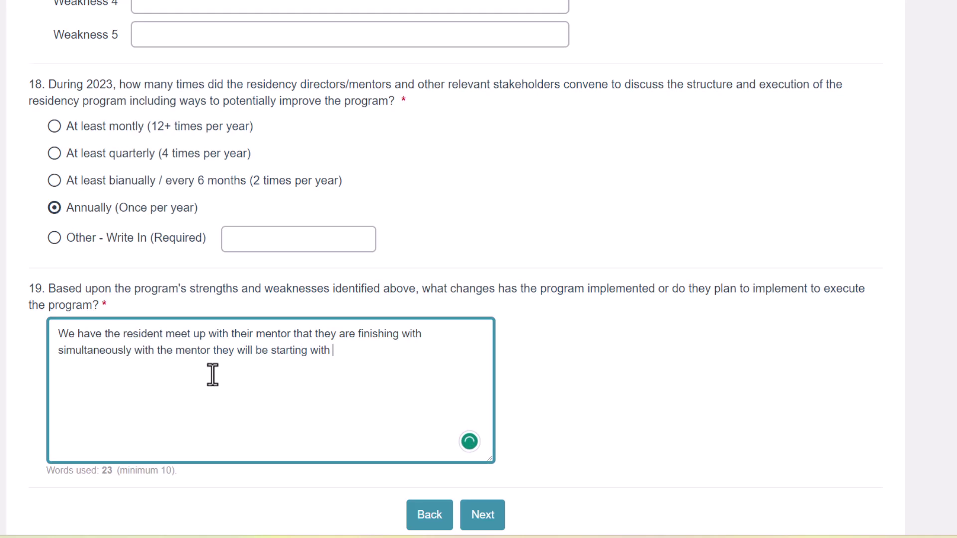
{"action": "type", "text": "the following quarter."}
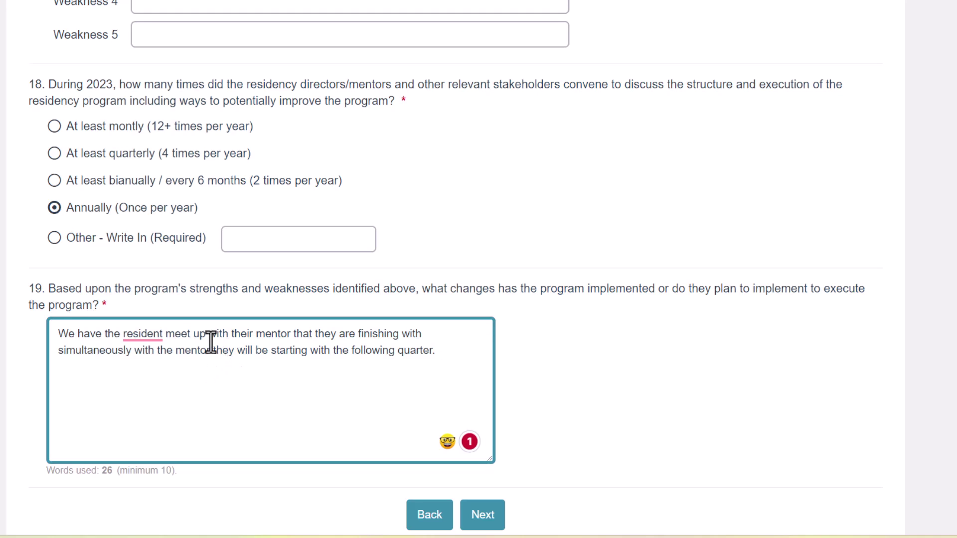
{"action": "mouse_move", "coordinate": [145, 337]}
{"action": "left_click", "coordinate": [152, 380]}
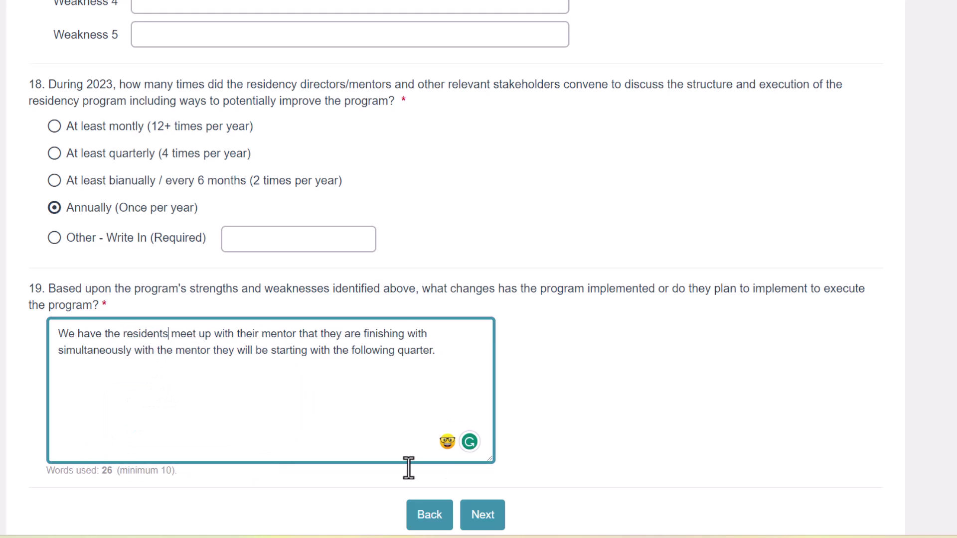
{"action": "scroll", "coordinate": [387, 408], "scroll_direction": "down", "scroll_amount": 1}
{"action": "scroll", "coordinate": [387, 406], "scroll_direction": "down", "scroll_amount": 1}
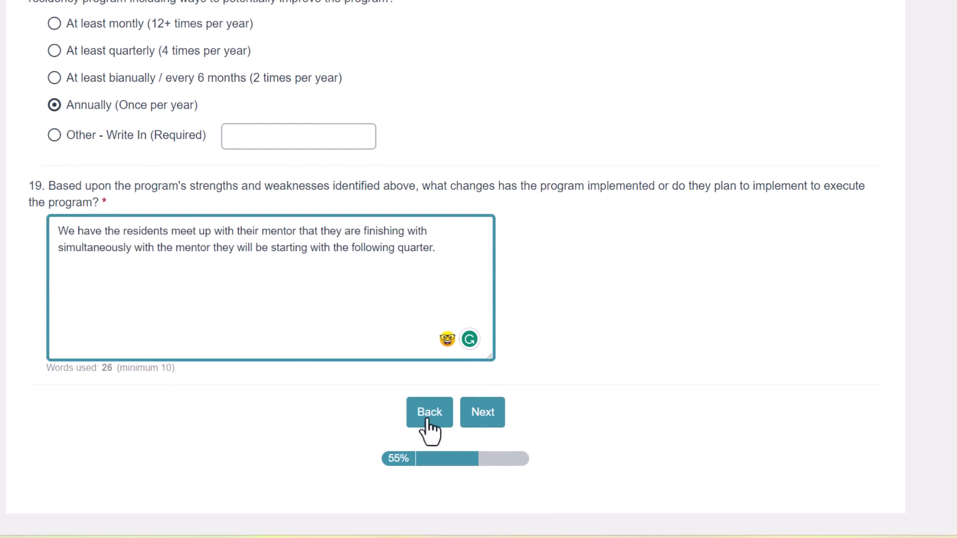
- Advance to Additional Information, leaving the optional comment empty and Yes kept for question 20
{"action": "left_click", "coordinate": [484, 420]}
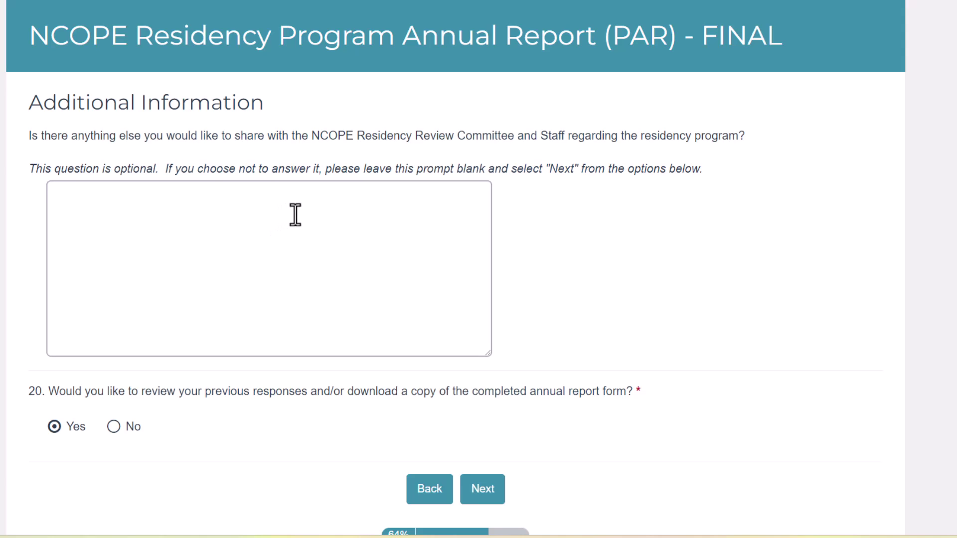
{"action": "left_click", "coordinate": [438, 234]}
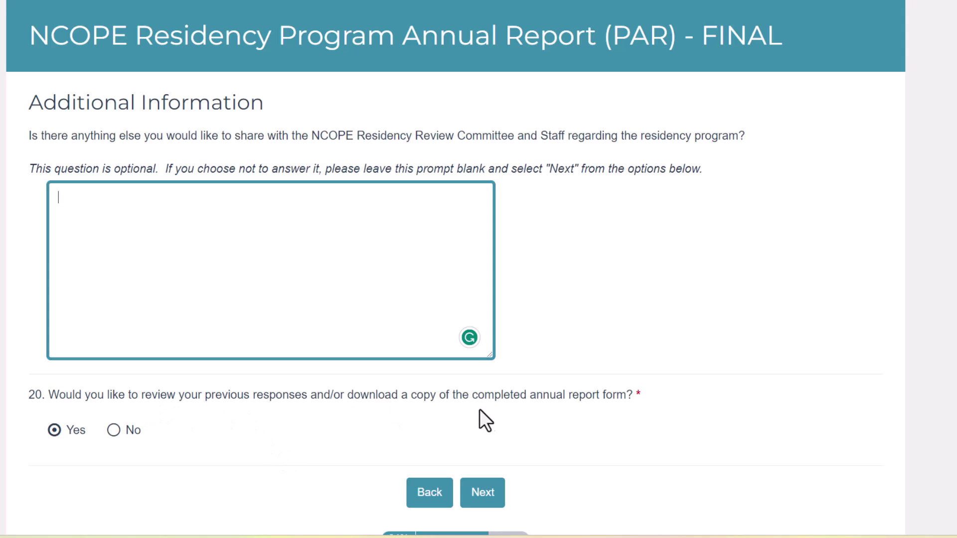
{"action": "scroll", "coordinate": [446, 478], "scroll_direction": "down", "scroll_amount": 2}
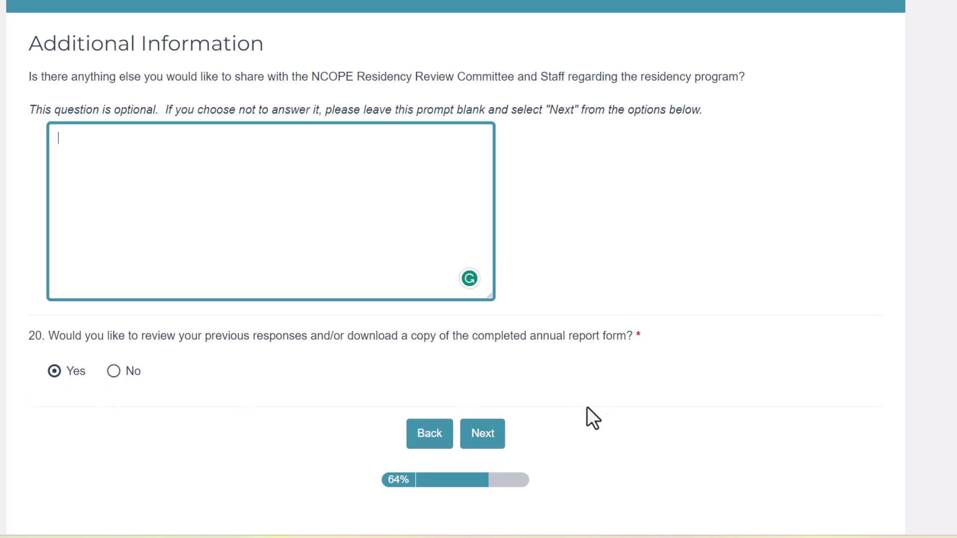
- Look over the Review Answers page, download the PDF version, and submit the annual report
{"action": "left_click", "coordinate": [480, 438]}
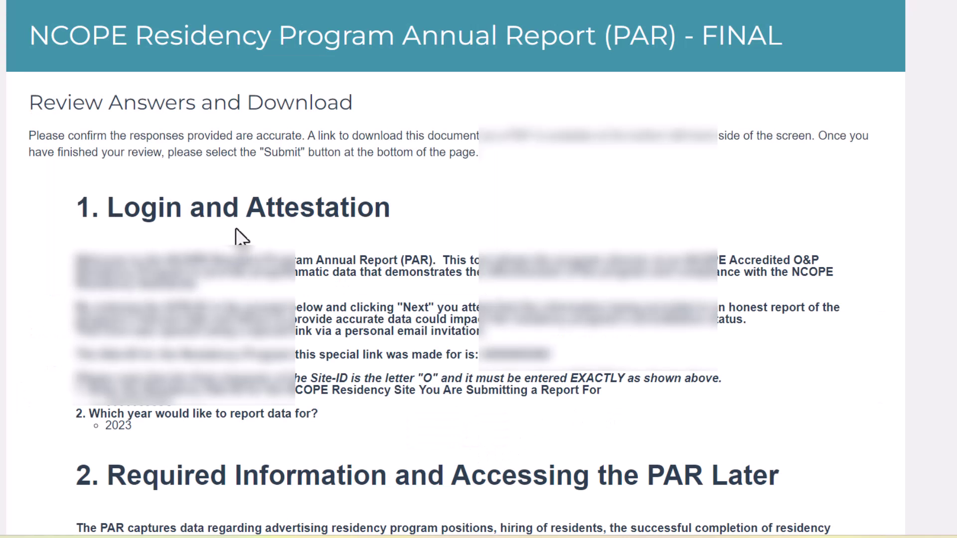
{"action": "scroll", "coordinate": [457, 199], "scroll_direction": "down", "scroll_amount": 13}
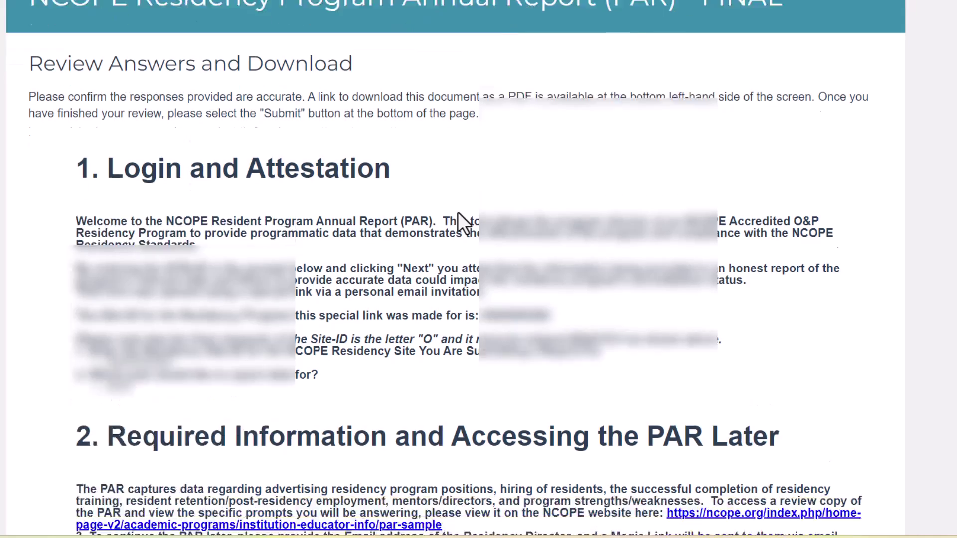
{"action": "scroll", "coordinate": [456, 211], "scroll_direction": "down", "scroll_amount": 17}
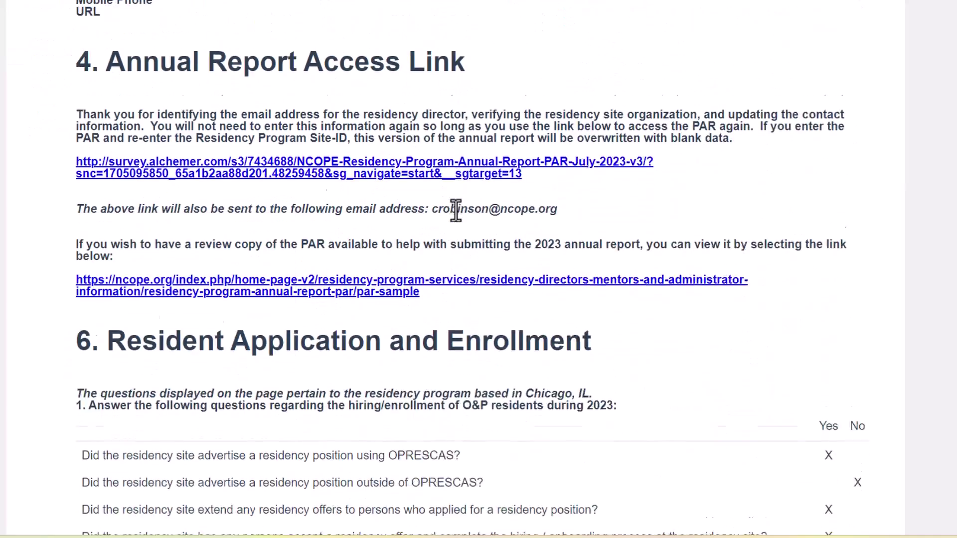
{"action": "scroll", "coordinate": [456, 210], "scroll_direction": "down", "scroll_amount": 20}
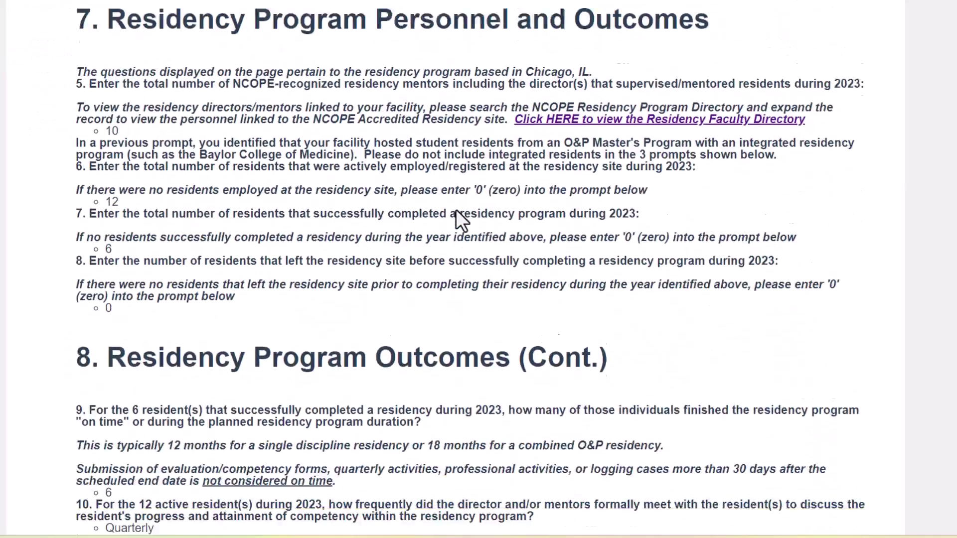
{"action": "scroll", "coordinate": [456, 209], "scroll_direction": "up", "scroll_amount": 1}
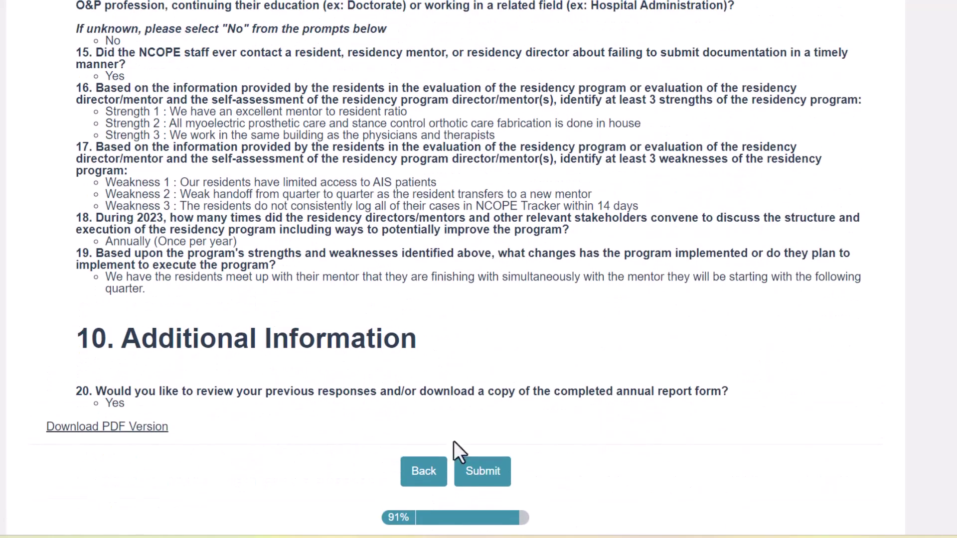
{"action": "left_click", "coordinate": [118, 428]}
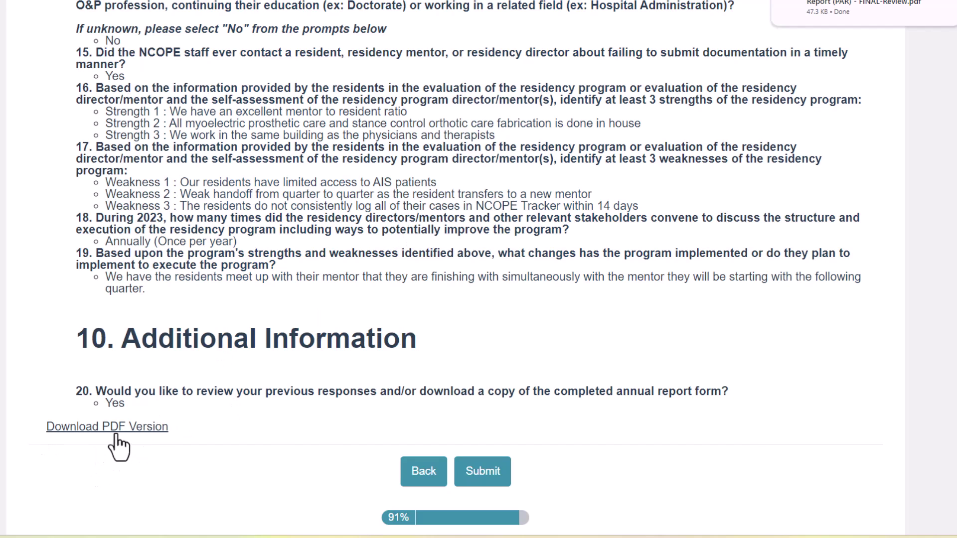
{"action": "left_click", "coordinate": [491, 482]}
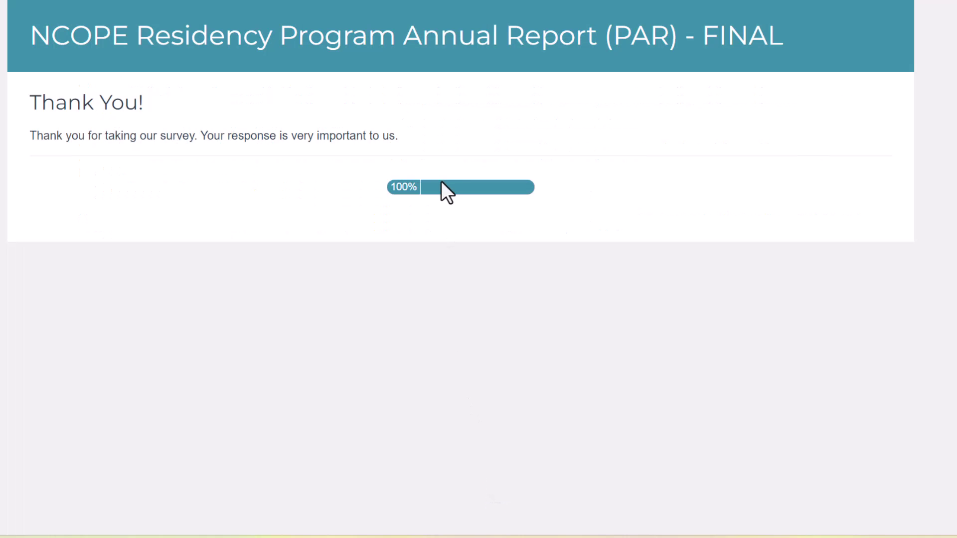